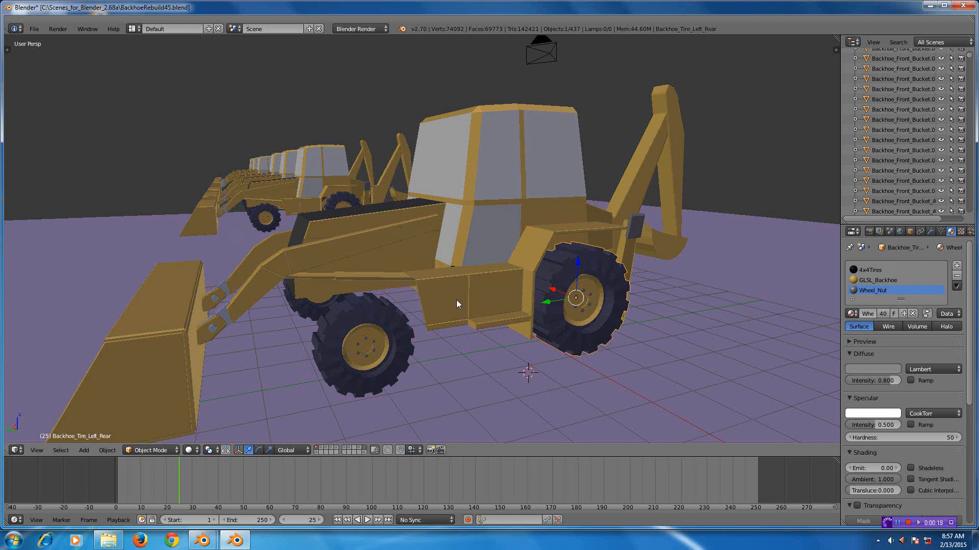
Step: Select the backhoe's left front tire and make its Wheel_Nut material slot active
{"action": "scroll", "coordinate": [456, 299], "scroll_direction": "down", "scroll_amount": 2}
{"action": "scroll", "coordinate": [457, 300], "scroll_direction": "up", "scroll_amount": 3}
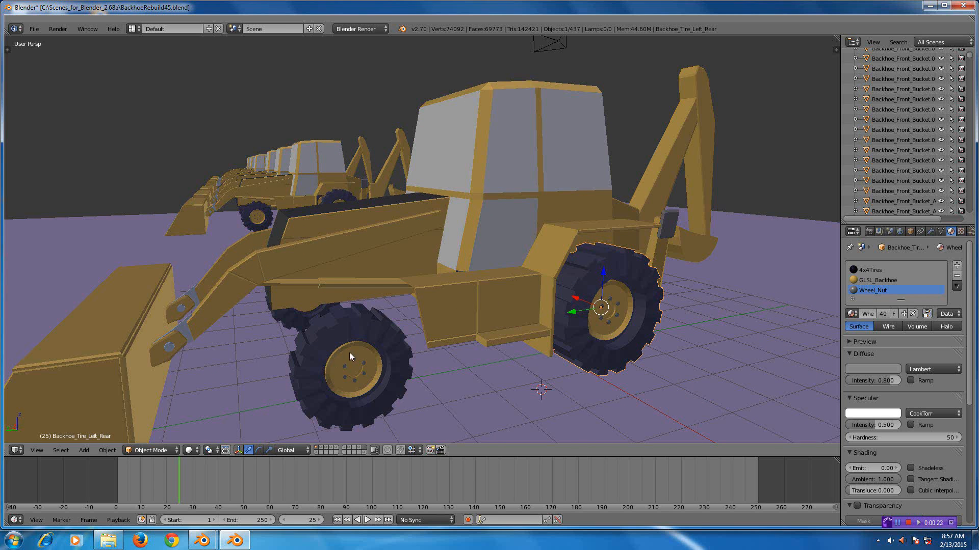
{"action": "right_click", "coordinate": [363, 348]}
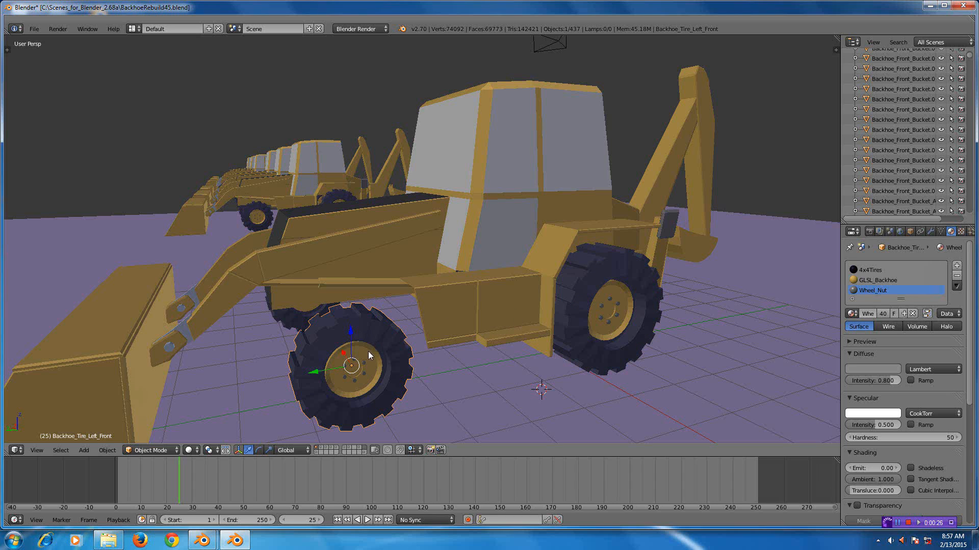
{"action": "left_click", "coordinate": [866, 281]}
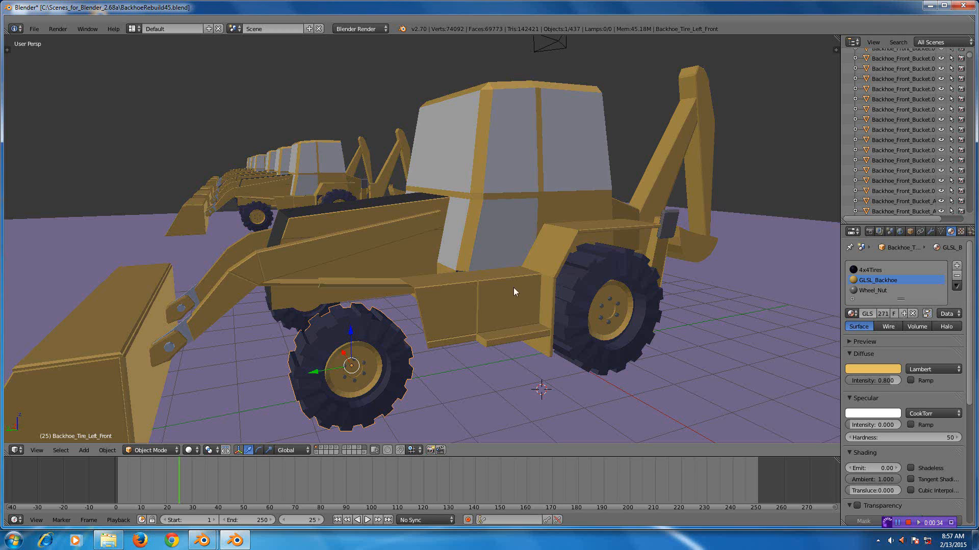
{"action": "left_click", "coordinate": [867, 290]}
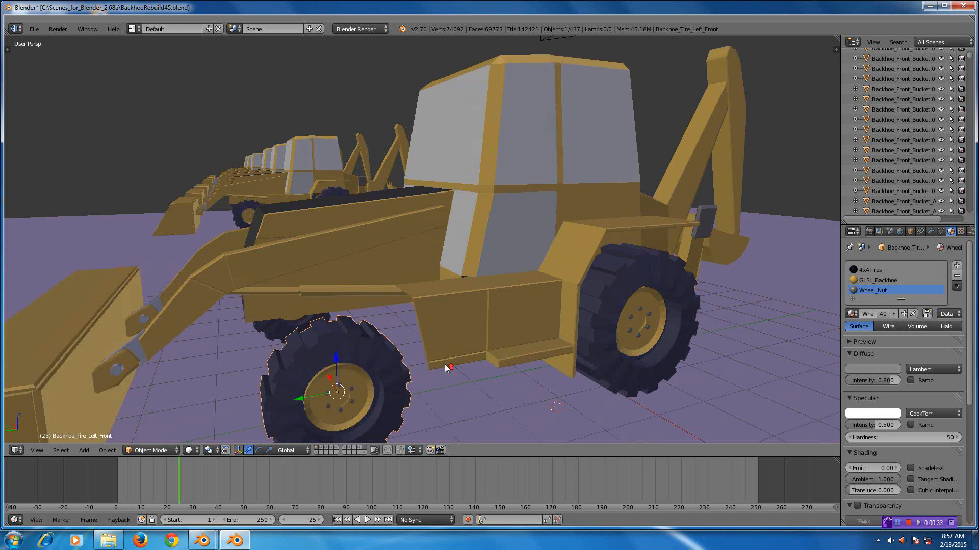
Step: Edit the left front tire's mesh, clear the selection, and select all faces assigned to the Wheel_Nut material
{"action": "scroll", "coordinate": [445, 365], "scroll_direction": "down", "scroll_amount": 2}
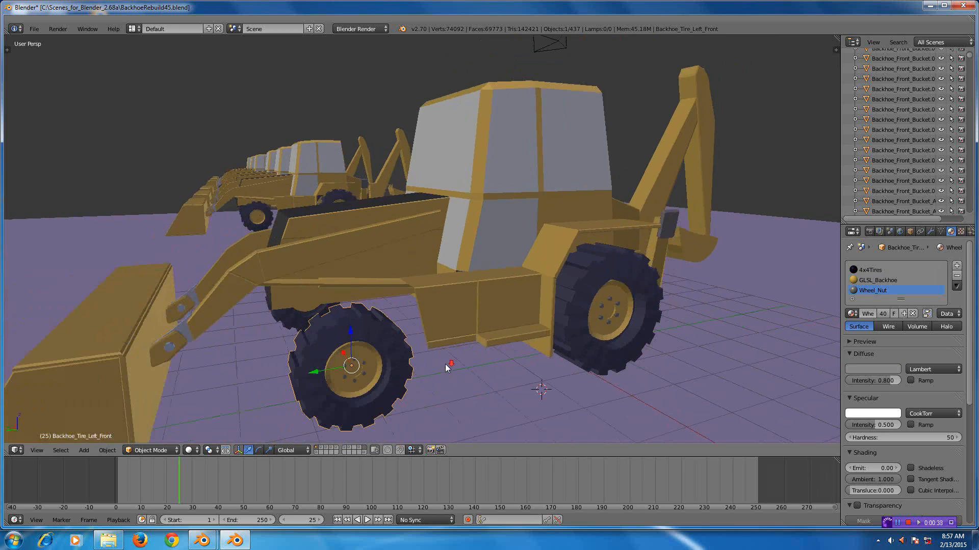
{"action": "scroll", "coordinate": [510, 305], "scroll_direction": "up", "scroll_amount": 3}
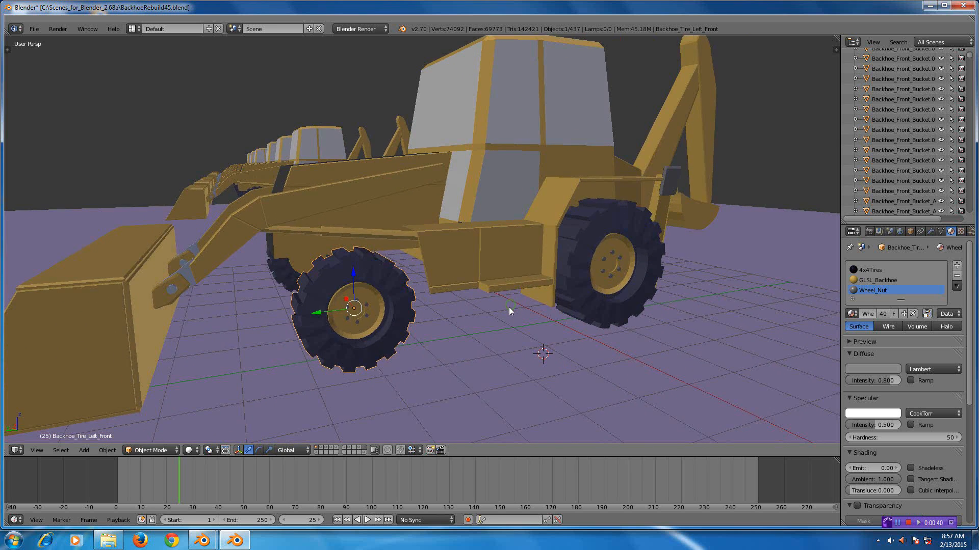
{"action": "scroll", "coordinate": [509, 307], "scroll_direction": "up", "scroll_amount": 2}
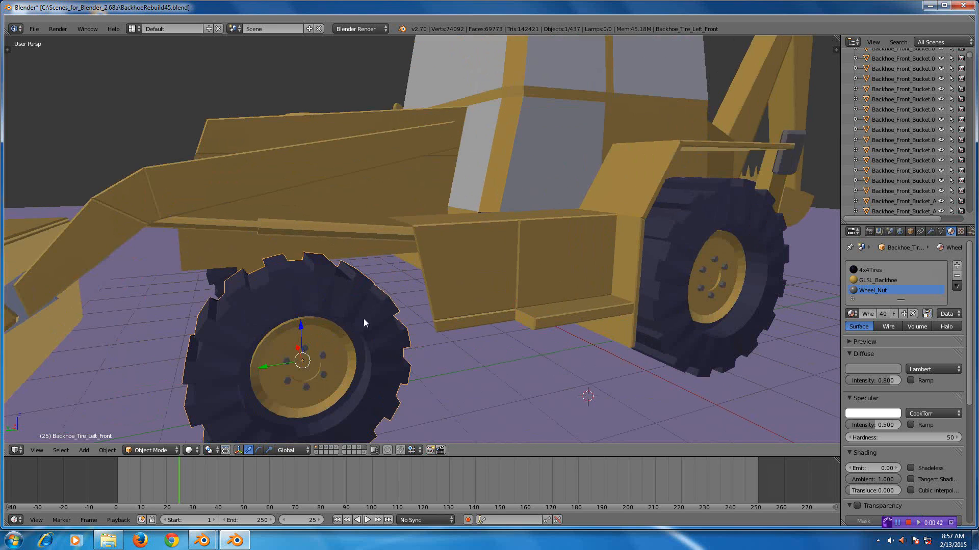
{"action": "key", "text": "Tab"}
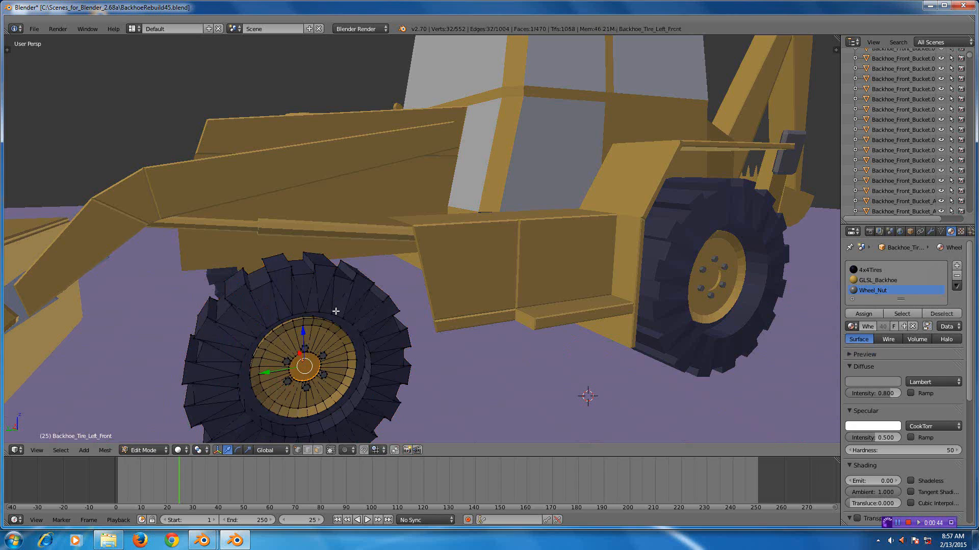
{"action": "scroll", "coordinate": [343, 320], "scroll_direction": "down", "scroll_amount": 3}
{"action": "scroll", "coordinate": [346, 352], "scroll_direction": "up", "scroll_amount": 5}
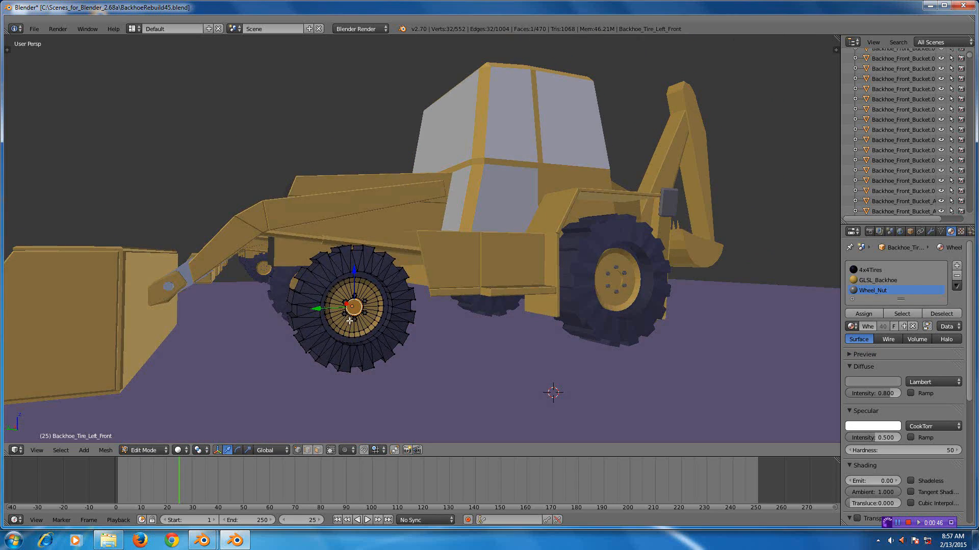
{"action": "scroll", "coordinate": [419, 360], "scroll_direction": "down", "scroll_amount": 2}
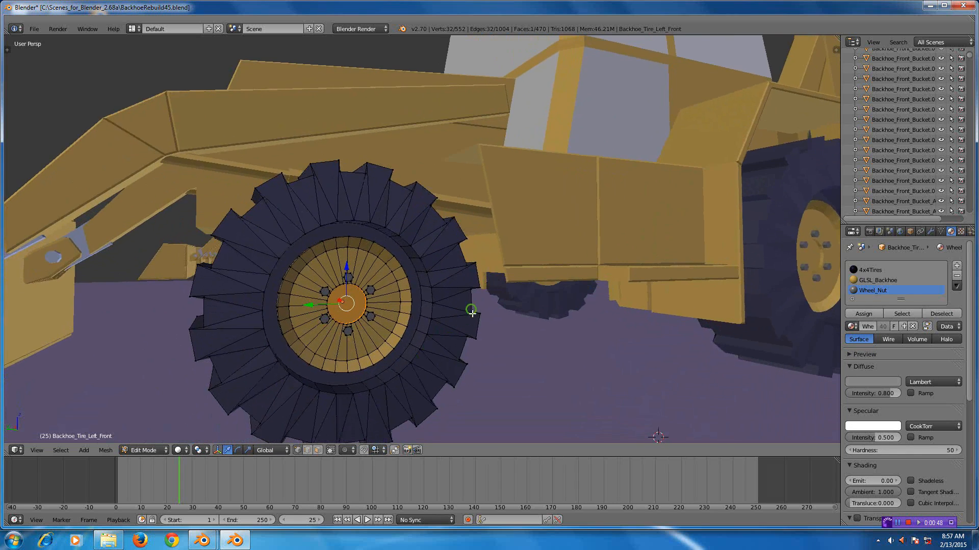
{"action": "scroll", "coordinate": [467, 326], "scroll_direction": "up", "scroll_amount": 2}
{"action": "scroll", "coordinate": [468, 332], "scroll_direction": "up", "scroll_amount": 2}
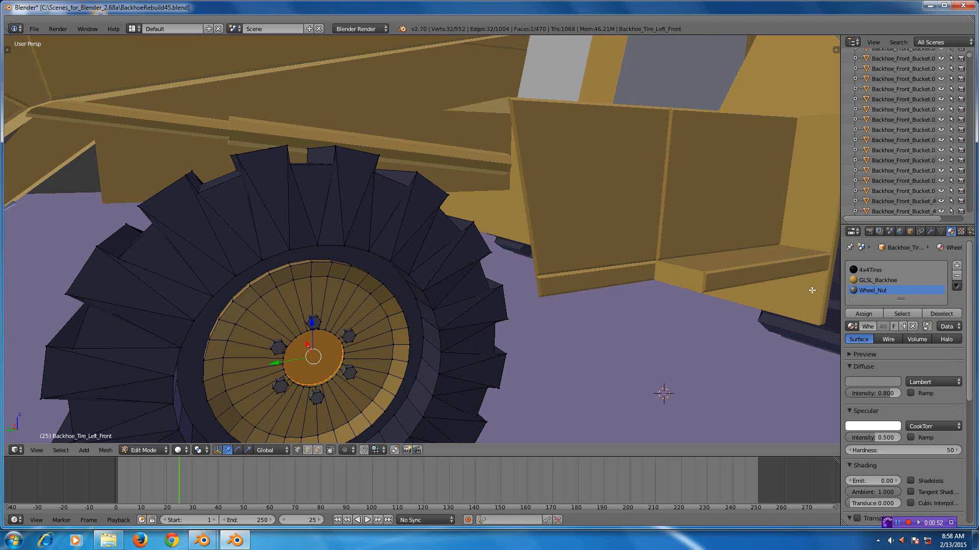
{"action": "key", "text": "a"}
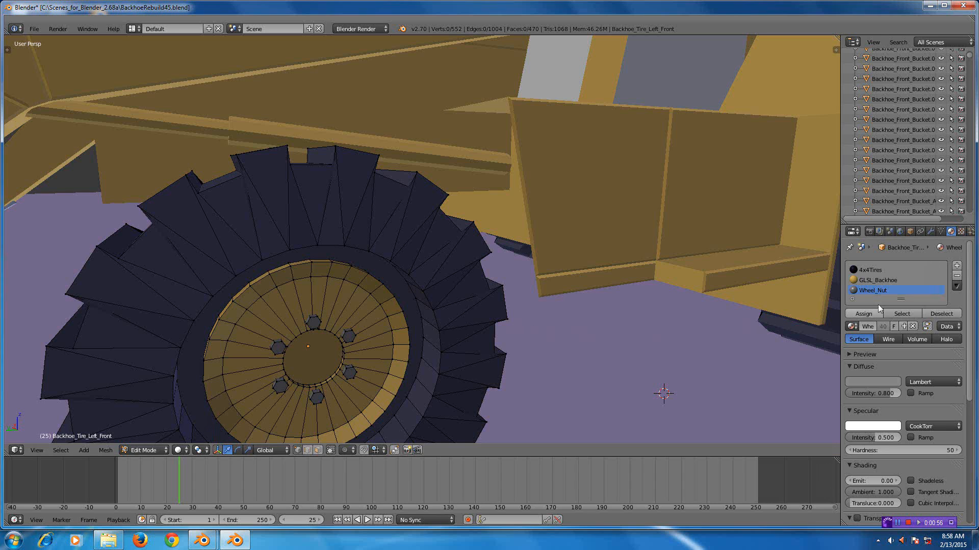
{"action": "left_click", "coordinate": [906, 315]}
Step: Duplicate the selected wheel nuts in place, separate the copy into its own object, and return to Object Mode
{"action": "scroll", "coordinate": [343, 351], "scroll_direction": "up", "scroll_amount": 3}
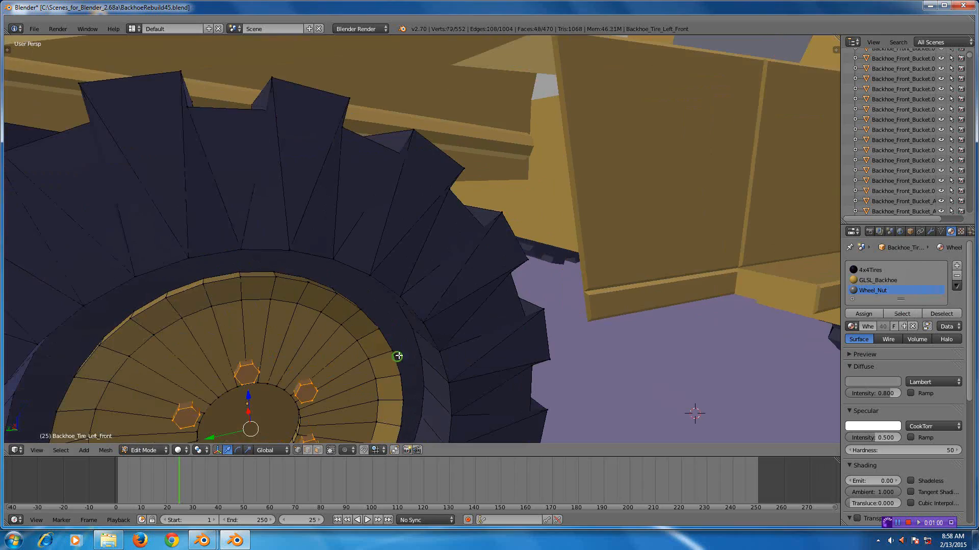
{"action": "middle_click_drag", "start_coordinate": [398, 356], "coordinate": [463, 221], "text": "shift"}
{"action": "scroll", "coordinate": [368, 310], "scroll_direction": "up", "scroll_amount": 3}
{"action": "middle_click_drag", "start_coordinate": [371, 312], "coordinate": [401, 323]}
{"action": "scroll", "coordinate": [417, 304], "scroll_direction": "up", "scroll_amount": 3}
{"action": "scroll", "coordinate": [418, 307], "scroll_direction": "down", "scroll_amount": 3}
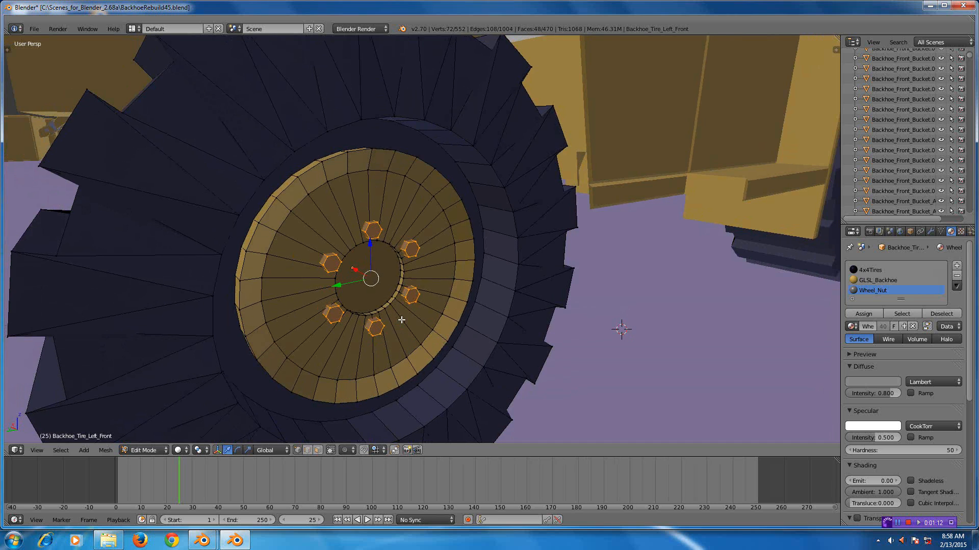
{"action": "key", "text": "shift+d"}
{"action": "right_click", "coordinate": [427, 310]}
{"action": "key", "text": "p"}
{"action": "left_click", "coordinate": [427, 310]}
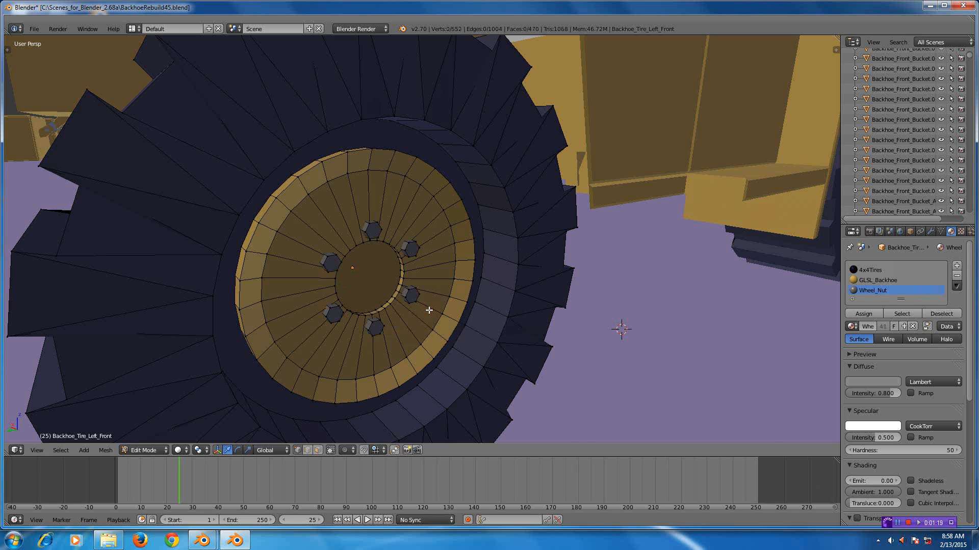
{"action": "key", "text": "Tab"}
{"action": "scroll", "coordinate": [431, 313], "scroll_direction": "down", "scroll_amount": 4}
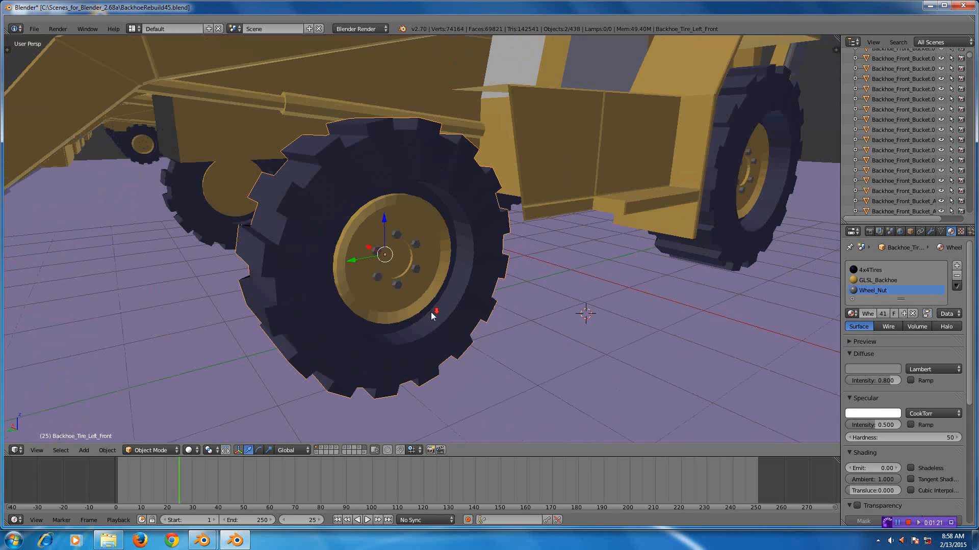
Step: Select the separated wheel nuts and move them about -0.89 along the global X axis, out from the tire
{"action": "right_click", "coordinate": [398, 239]}
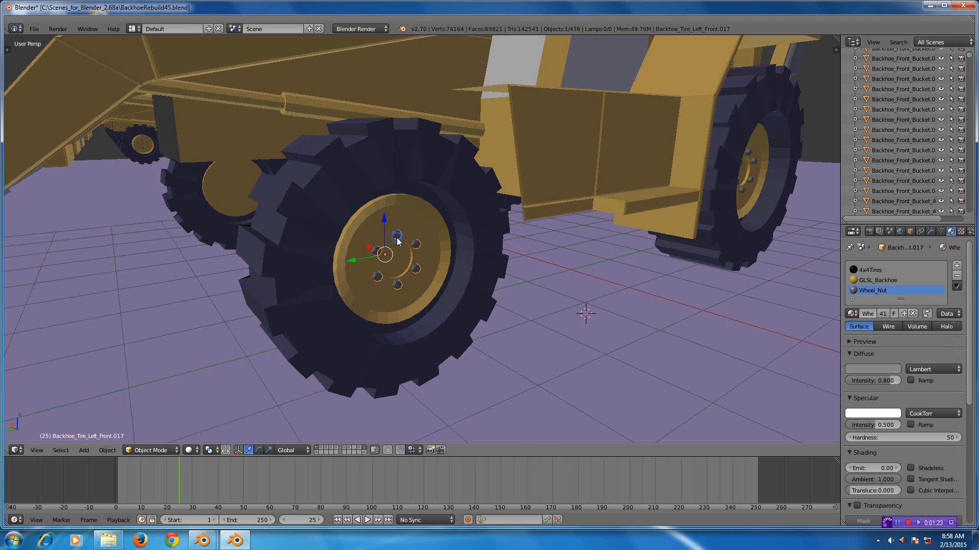
{"action": "key", "text": "g"}
{"action": "key", "text": "x"}
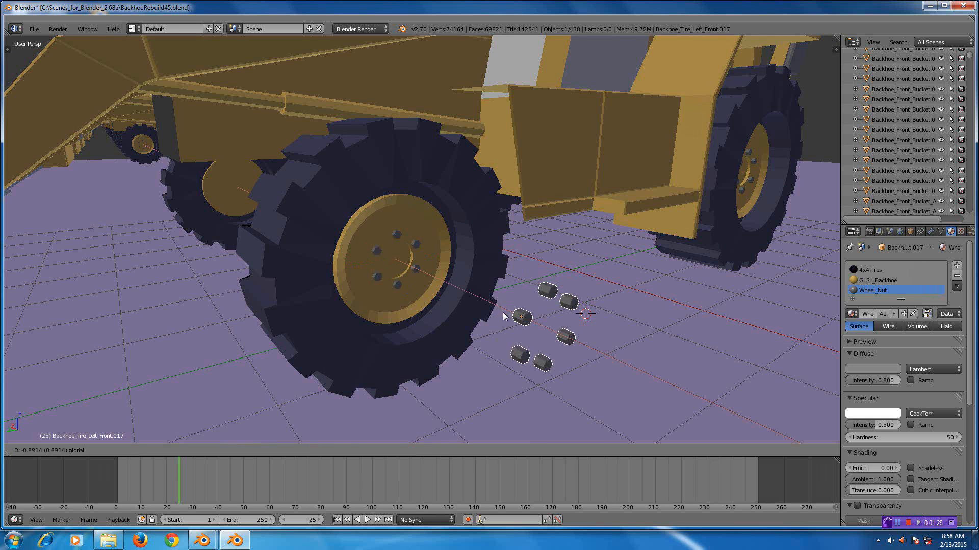
{"action": "left_click", "coordinate": [503, 316]}
Step: Delete the separated wheel nuts object beside the left front tire
{"action": "scroll", "coordinate": [491, 296], "scroll_direction": "up", "scroll_amount": 2}
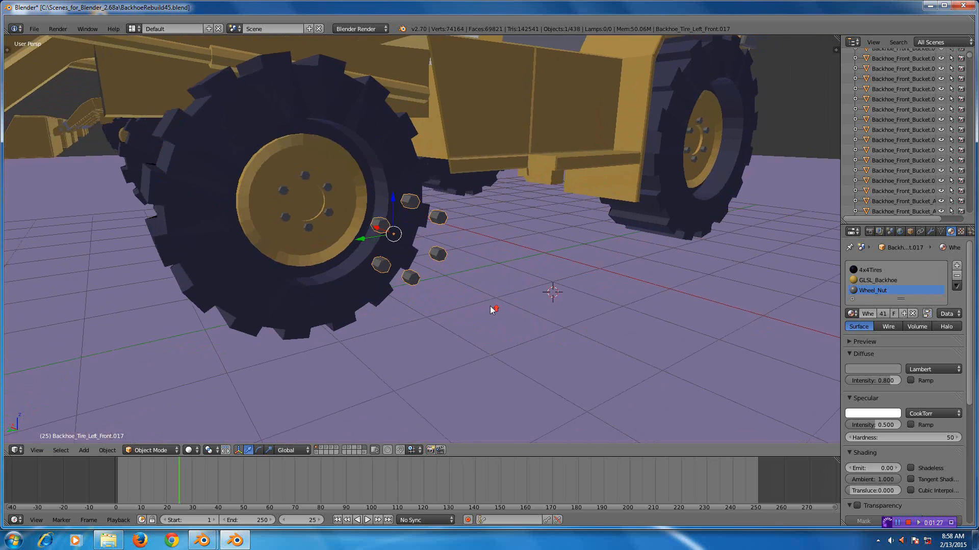
{"action": "scroll", "coordinate": [490, 306], "scroll_direction": "up", "scroll_amount": 4}
{"action": "scroll", "coordinate": [490, 306], "scroll_direction": "down", "scroll_amount": 2}
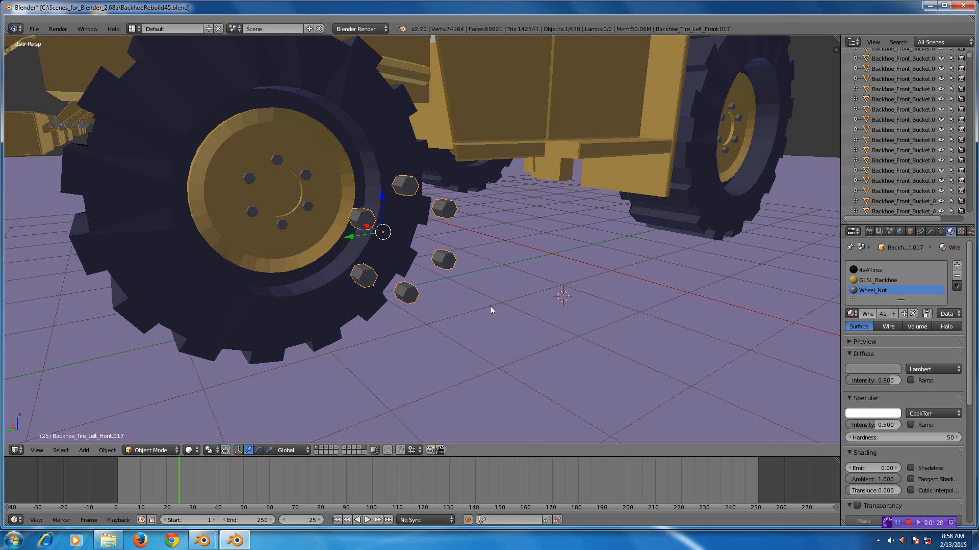
{"action": "mouse_move", "coordinate": [490, 306]}
{"action": "middle_mouse_down"}
{"action": "mouse_move", "coordinate": [513, 316]}
{"action": "mouse_move", "coordinate": [496, 316]}
{"action": "middle_mouse_up"}
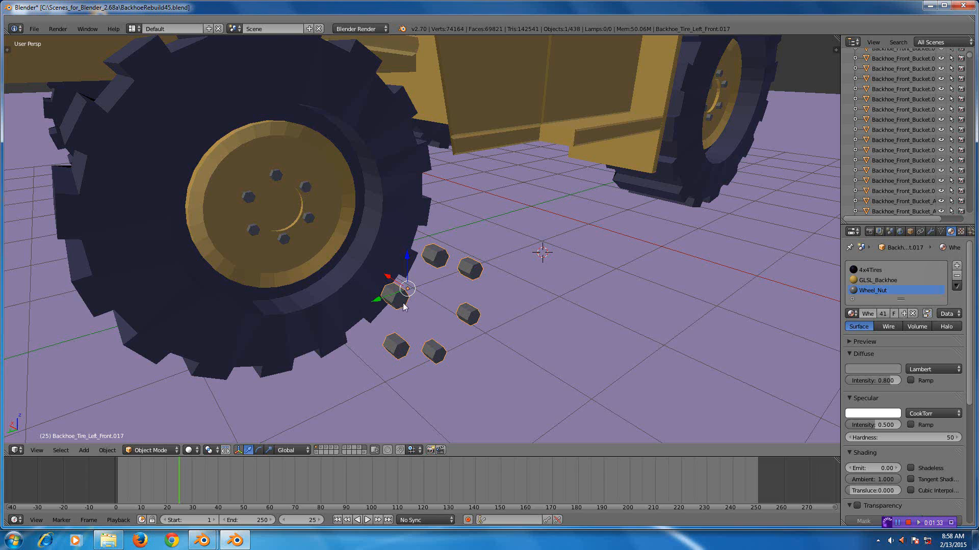
{"action": "scroll", "coordinate": [436, 301], "scroll_direction": "down", "scroll_amount": 4}
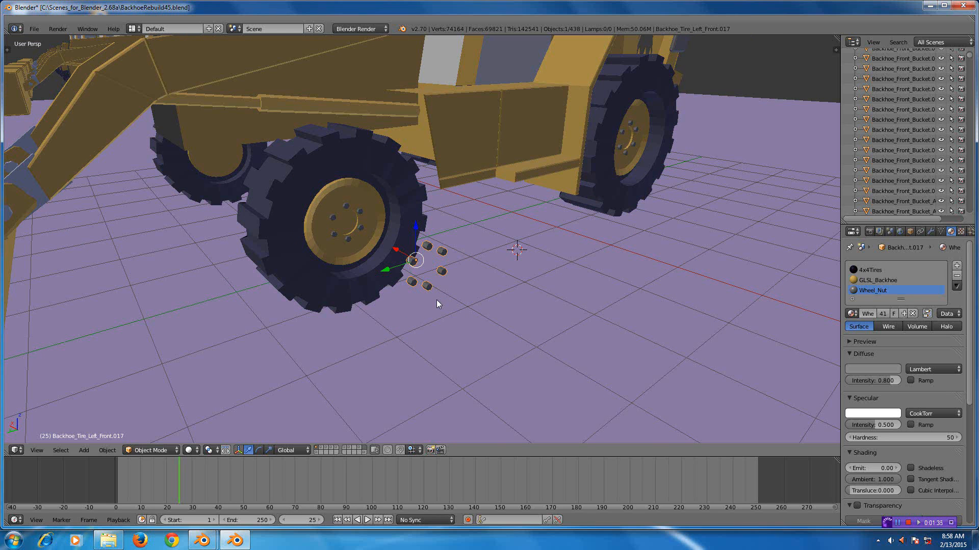
{"action": "key", "text": "x"}
{"action": "left_click", "coordinate": [436, 301]}
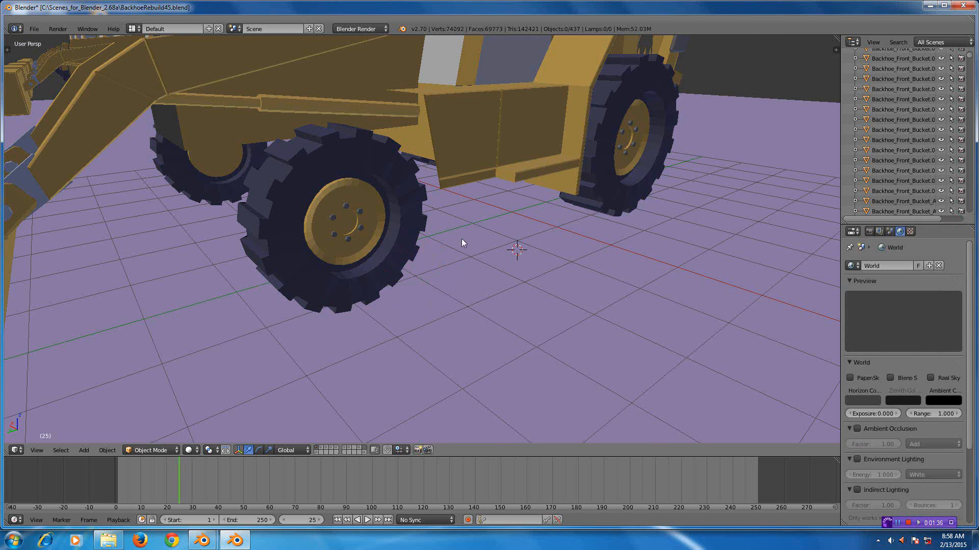
Step: Select the main backhoe body and enter Edit Mode on its mesh
{"action": "middle_click_drag", "start_coordinate": [462, 243], "coordinate": [405, 3]}
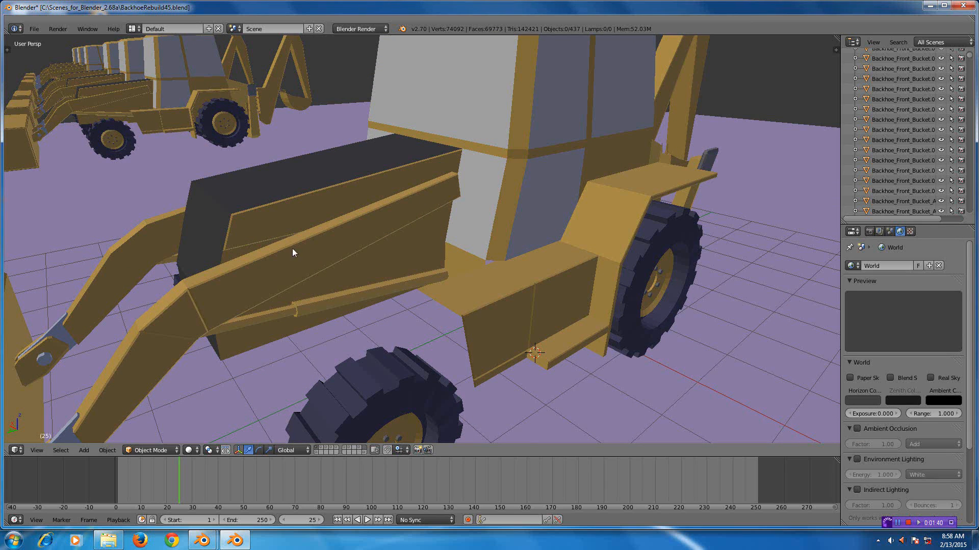
{"action": "middle_click_drag", "start_coordinate": [292, 249], "coordinate": [395, 222]}
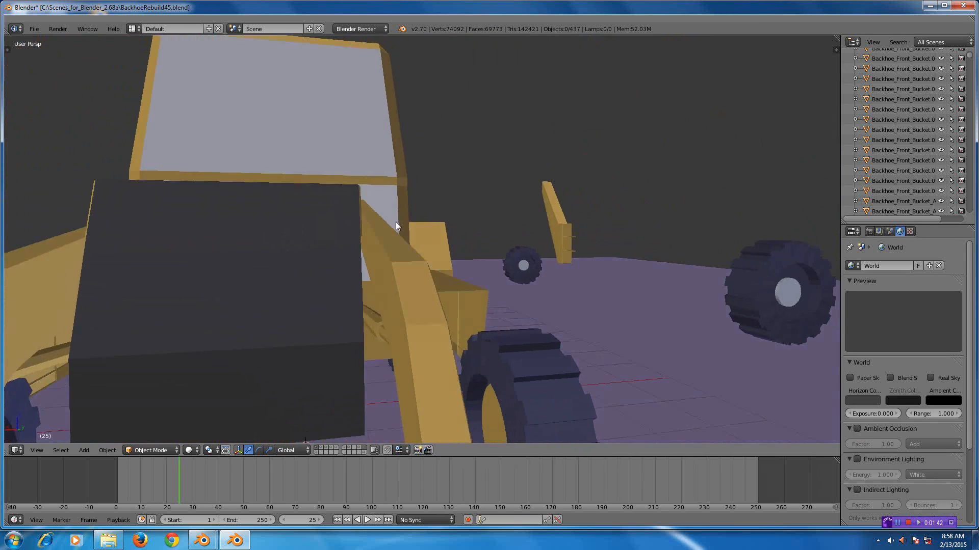
{"action": "scroll", "coordinate": [359, 305], "scroll_direction": "down", "scroll_amount": 3}
{"action": "middle_click_drag", "start_coordinate": [380, 301], "coordinate": [319, 301]}
{"action": "right_click", "coordinate": [379, 240]}
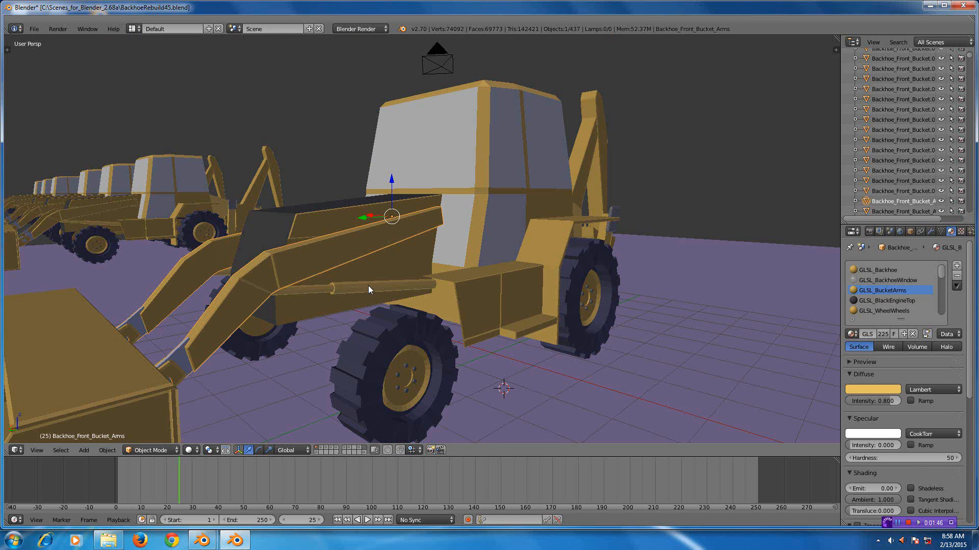
{"action": "right_click", "coordinate": [395, 270]}
{"action": "key", "text": "Tab"}
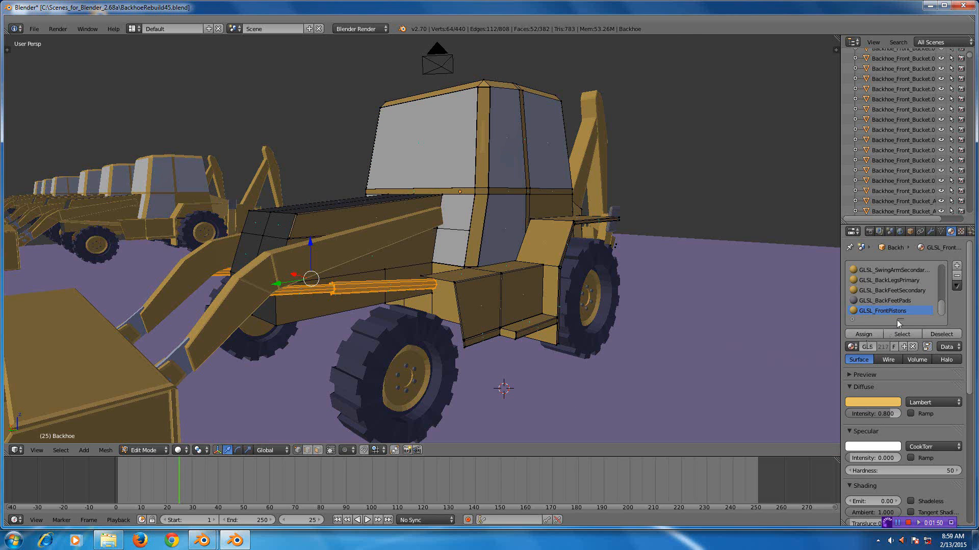
Step: Widen the area holding the material slots so that their full names fit
{"action": "scroll", "coordinate": [509, 307], "scroll_direction": "up", "scroll_amount": 2}
{"action": "middle_click_drag", "start_coordinate": [509, 307], "coordinate": [462, 309]}
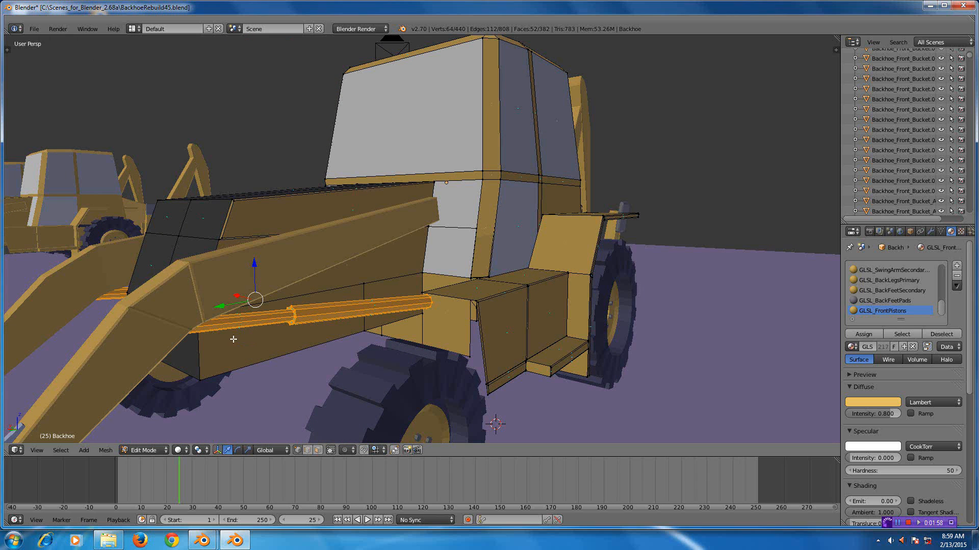
{"action": "mouse_move", "coordinate": [234, 340]}
{"action": "middle_mouse_down"}
{"action": "mouse_move", "coordinate": [248, 337]}
{"action": "mouse_move", "coordinate": [221, 330]}
{"action": "middle_mouse_up"}
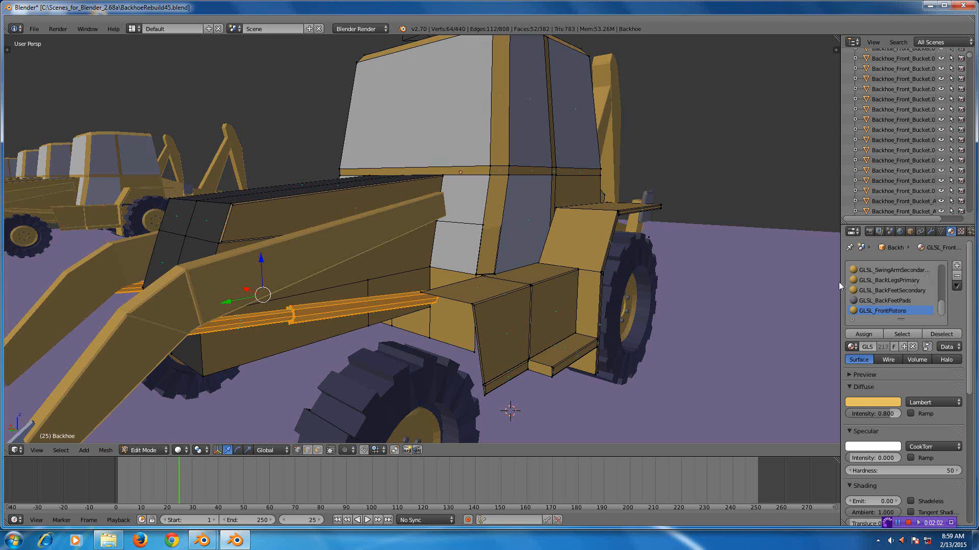
{"action": "left_click_drag", "start_coordinate": [840, 286], "coordinate": [791, 288]}
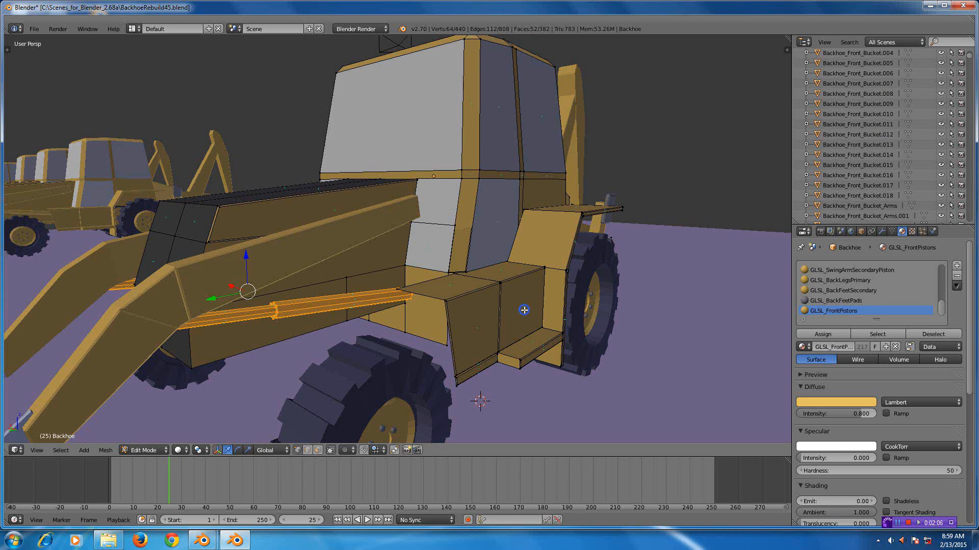
Step: In face selection mode, extrude the side box face above the step outward by about 1.36
{"action": "left_click", "coordinate": [317, 450]}
{"action": "right_click", "coordinate": [523, 316]}
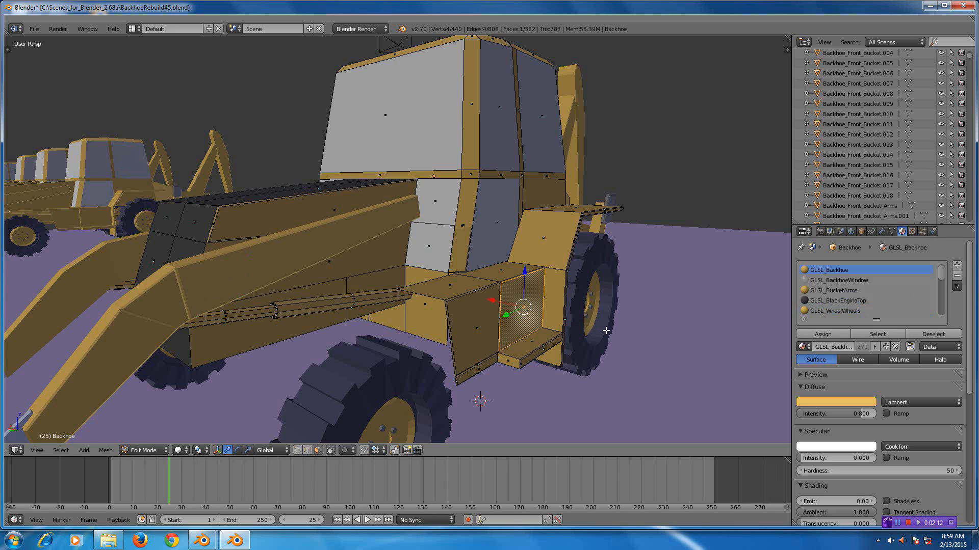
{"action": "key", "text": "e"}
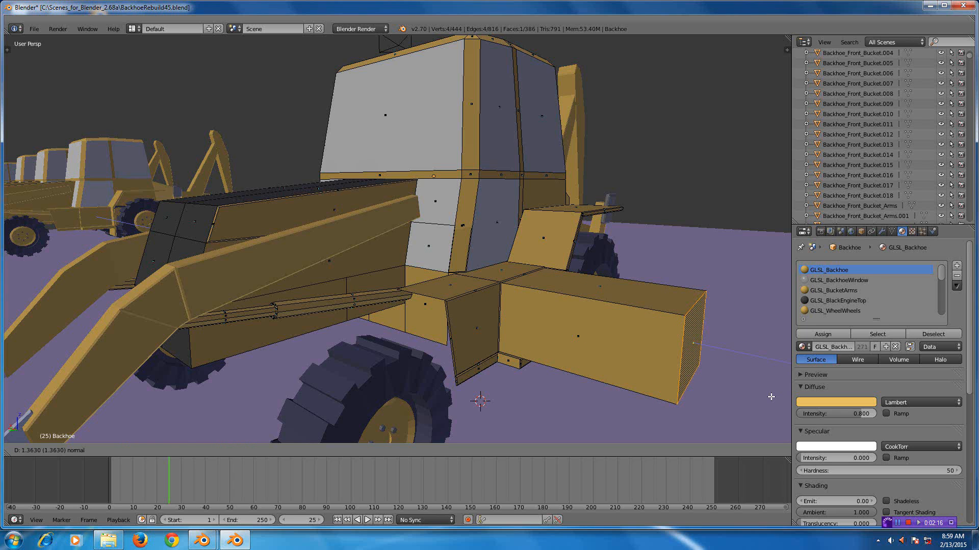
{"action": "left_click", "coordinate": [769, 397]}
Step: Allow selection through the mesh, clear the current selection and circle-select the faces of the extruded side box
{"action": "middle_click_drag", "start_coordinate": [702, 387], "coordinate": [724, 378]}
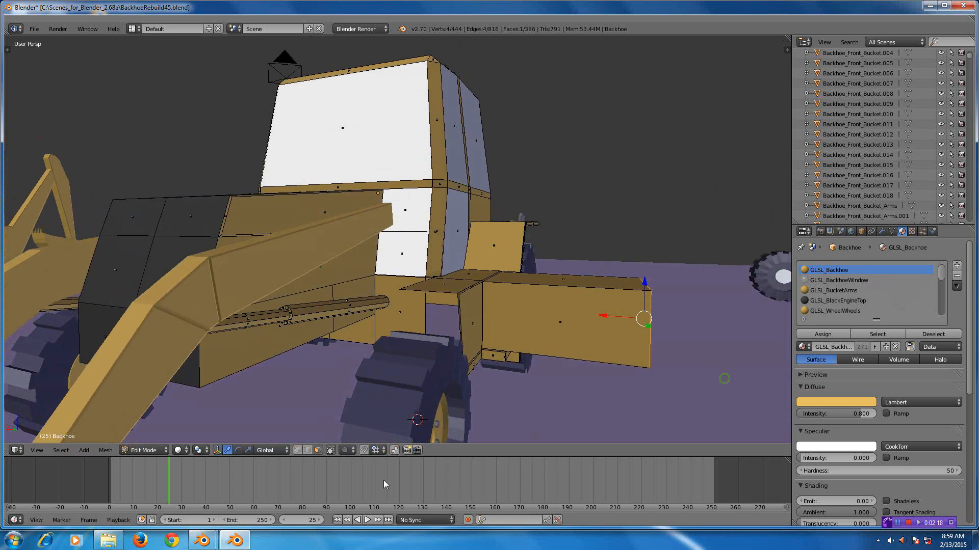
{"action": "left_click", "coordinate": [342, 451]}
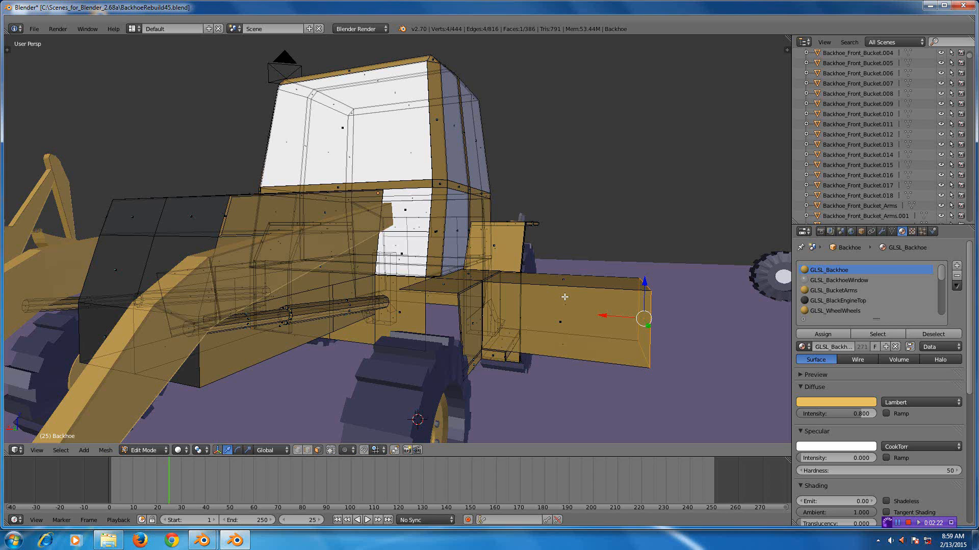
{"action": "key", "text": "a"}
{"action": "key", "text": "c"}
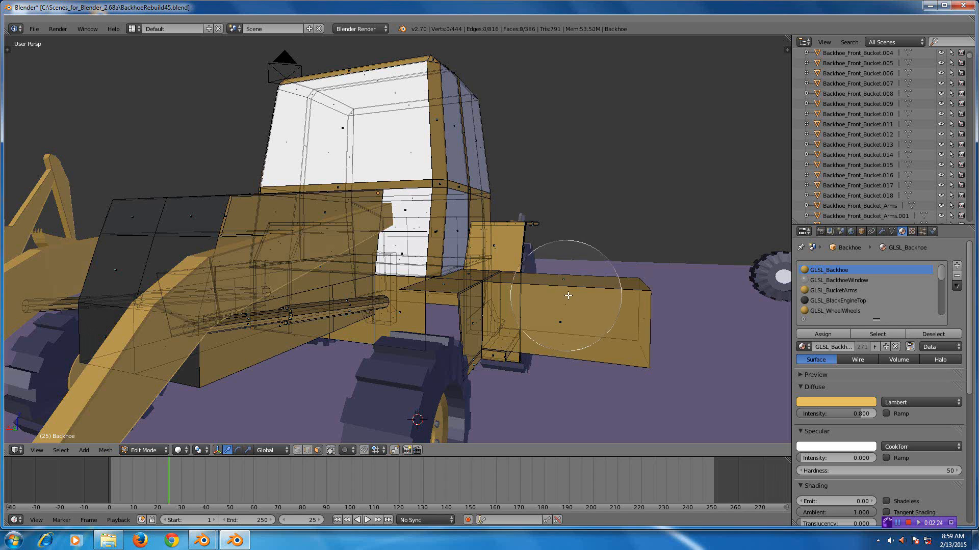
{"action": "left_click", "coordinate": [563, 298]}
{"action": "key", "text": "Escape"}
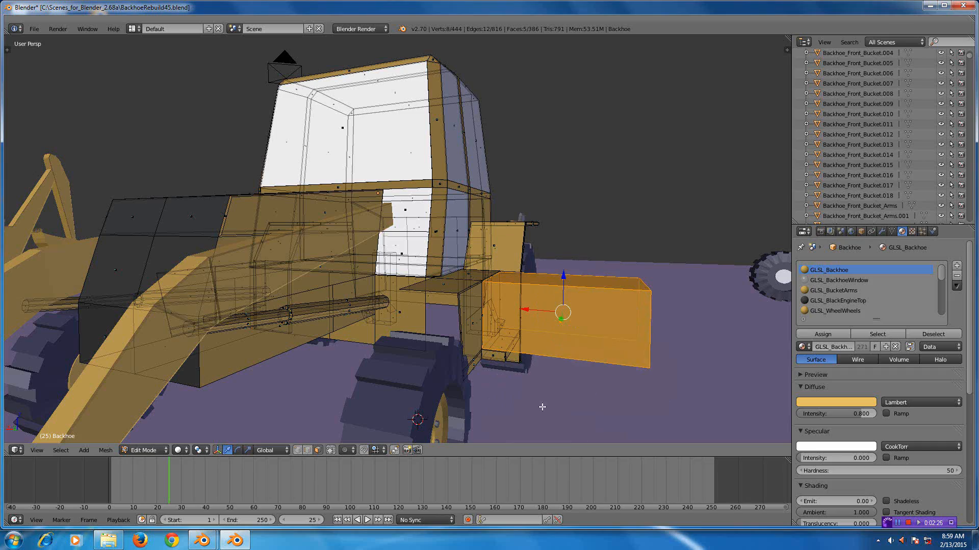
Step: Add a material slot to the backhoe with a new material named ExtensionPiece
{"action": "mouse_move", "coordinate": [539, 405]}
{"action": "middle_mouse_down"}
{"action": "mouse_move", "coordinate": [485, 353]}
{"action": "mouse_move", "coordinate": [504, 390]}
{"action": "mouse_move", "coordinate": [543, 400]}
{"action": "middle_mouse_up"}
{"action": "scroll", "coordinate": [604, 337], "scroll_direction": "down", "scroll_amount": 3}
{"action": "scroll", "coordinate": [603, 337], "scroll_direction": "up", "scroll_amount": 4}
{"action": "mouse_move", "coordinate": [599, 335]}
{"action": "middle_mouse_down"}
{"action": "mouse_move", "coordinate": [570, 351]}
{"action": "mouse_move", "coordinate": [607, 342]}
{"action": "middle_mouse_up"}
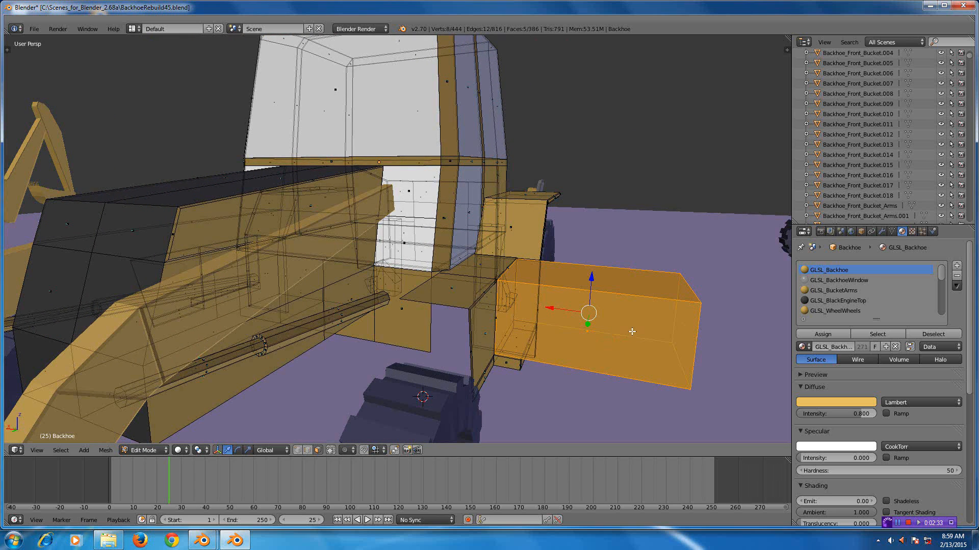
{"action": "scroll", "coordinate": [641, 331], "scroll_direction": "down", "scroll_amount": 2}
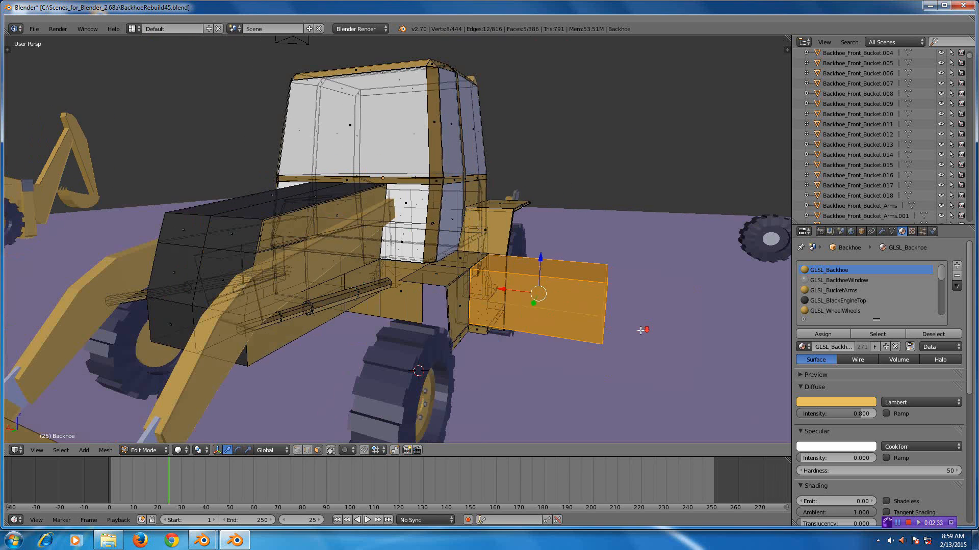
{"action": "left_click", "coordinate": [956, 266]}
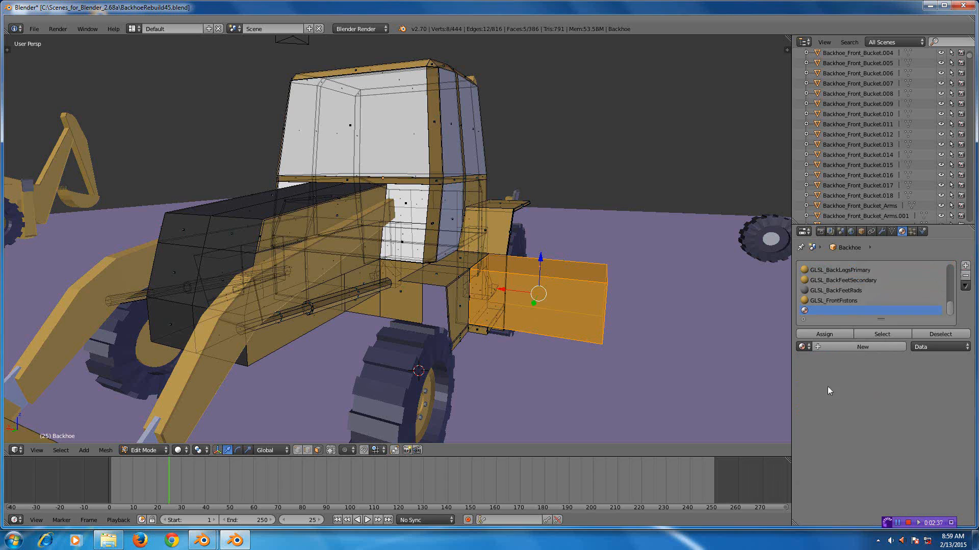
{"action": "left_click", "coordinate": [851, 347]}
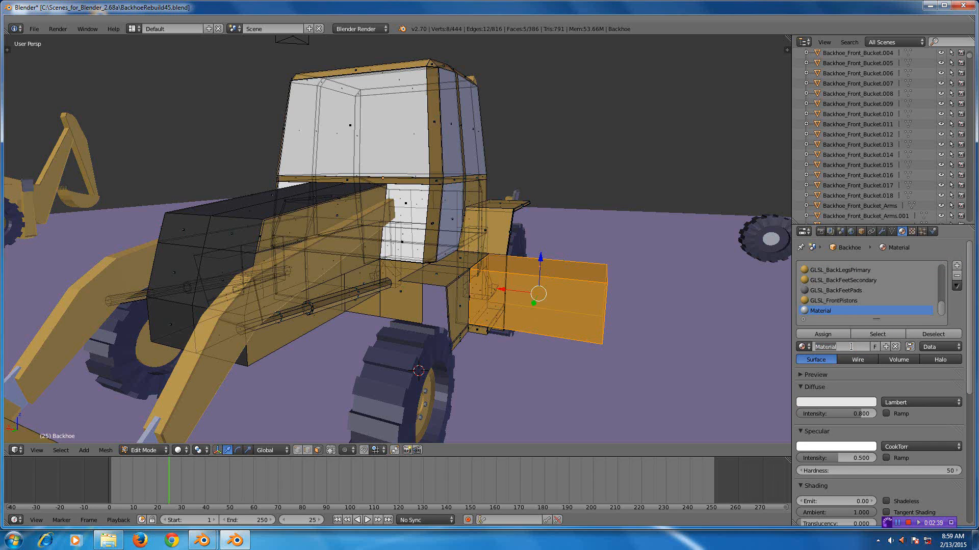
{"action": "type", "text": "ExtensionPiece"}
{"action": "key", "text": "Return"}
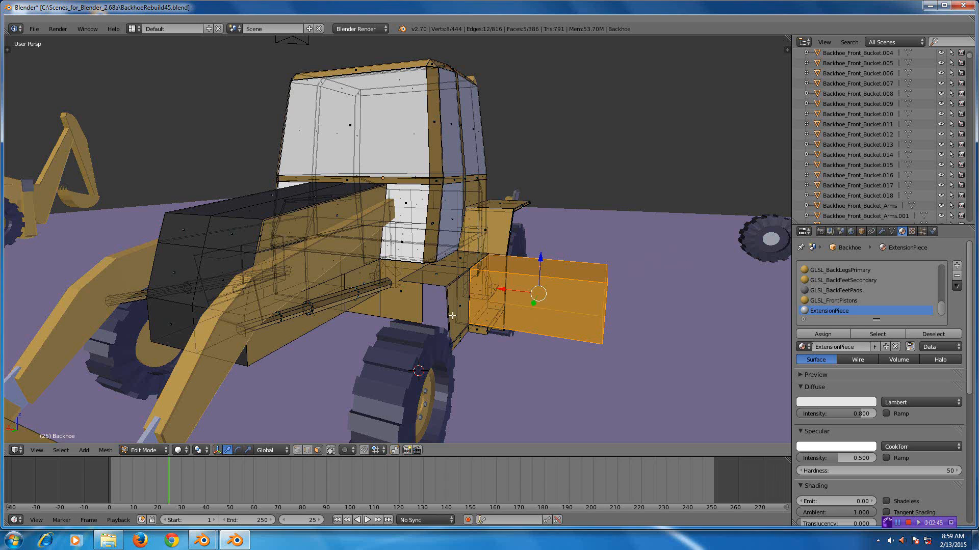
Step: Assign the ExtensionPiece material to the selected side box faces and make its diffuse colour light red
{"action": "left_click", "coordinate": [827, 336]}
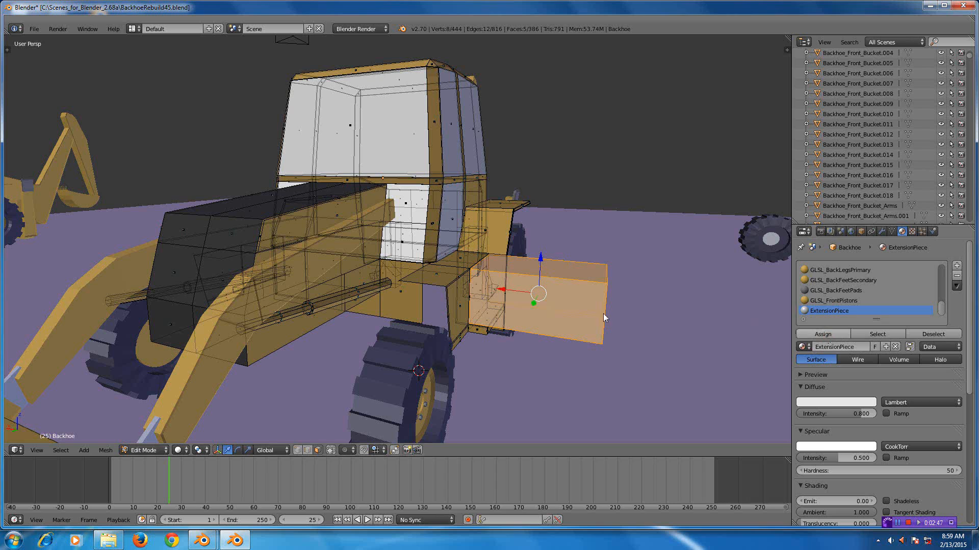
{"action": "left_click", "coordinate": [834, 402]}
{"action": "left_click", "coordinate": [827, 340]}
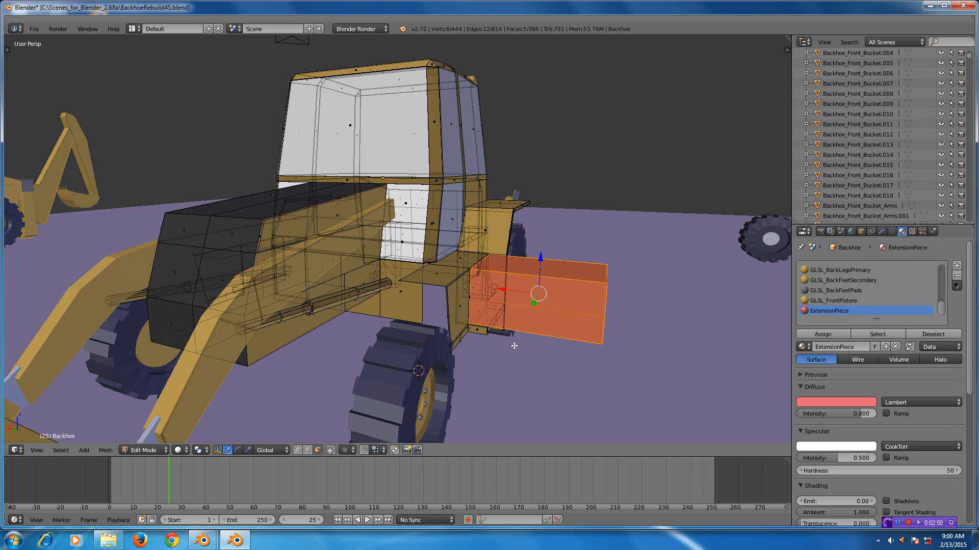
Step: Clear the selection, limit selection to visible geometry, and select the side box faces through the ExtensionPiece material slot
{"action": "key", "text": "Tab"}
{"action": "middle_click_drag", "start_coordinate": [510, 349], "coordinate": [464, 347]}
{"action": "scroll", "coordinate": [464, 347], "scroll_direction": "up", "scroll_amount": 3}
{"action": "key", "text": "Tab"}
{"action": "key", "text": "a"}
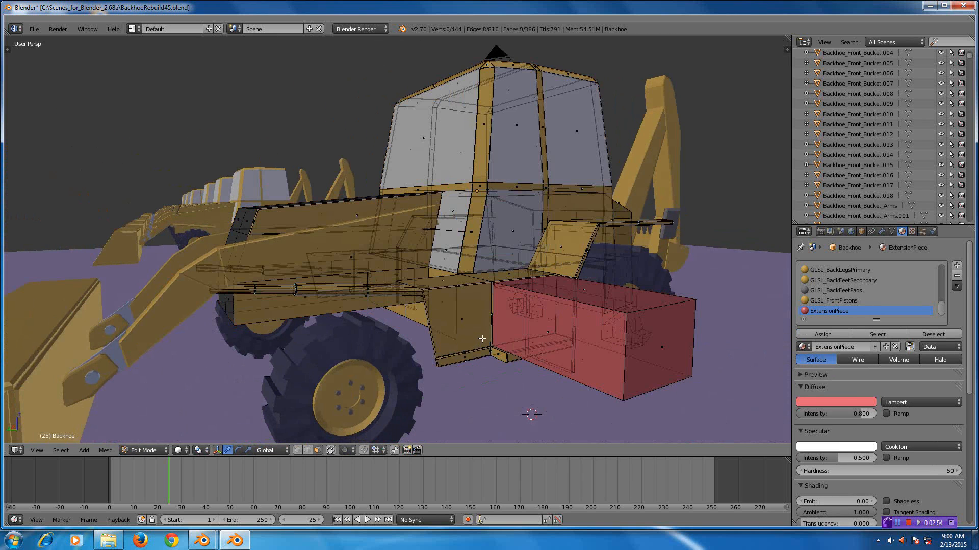
{"action": "scroll", "coordinate": [482, 339], "scroll_direction": "down", "scroll_amount": 2}
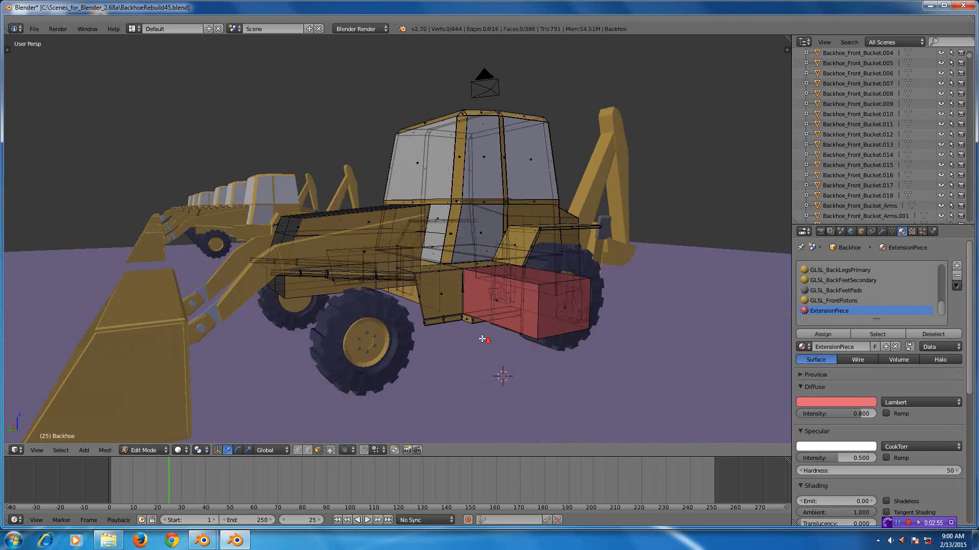
{"action": "left_click", "coordinate": [332, 450]}
{"action": "scroll", "coordinate": [502, 332], "scroll_direction": "up", "scroll_amount": 2}
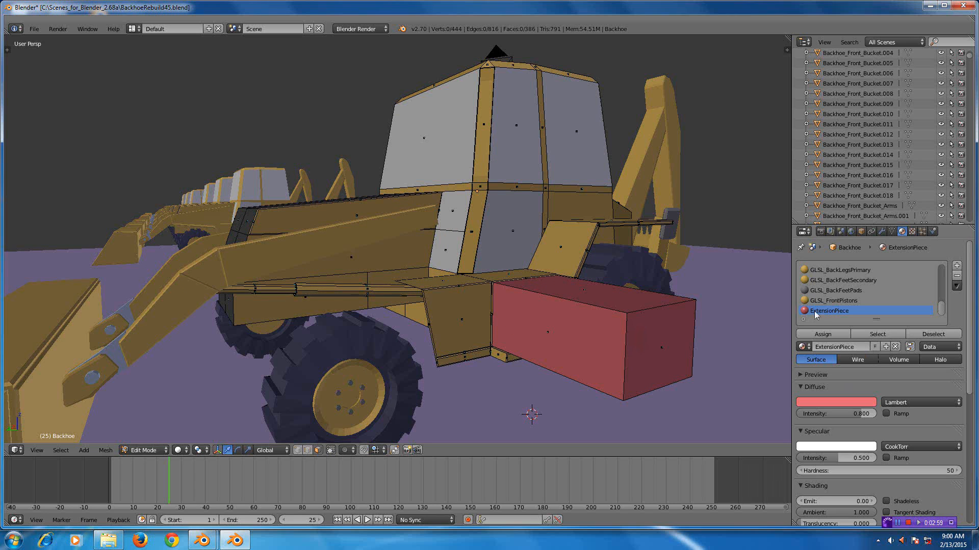
{"action": "left_click", "coordinate": [867, 335]}
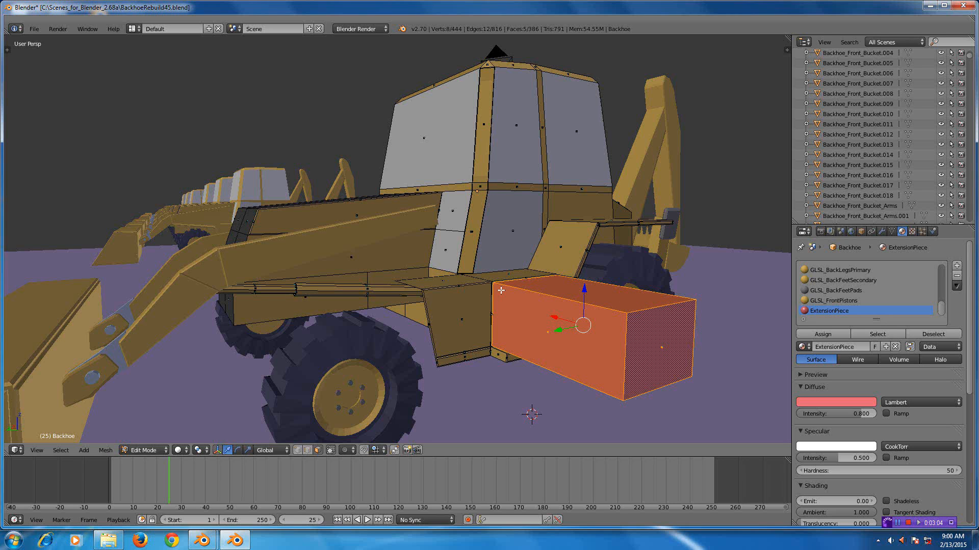
Step: Leave Edit Mode, select the primary swing arm at the backhoe's rear and set the pivot point to Median Point
{"action": "scroll", "coordinate": [555, 289], "scroll_direction": "down", "scroll_amount": 4}
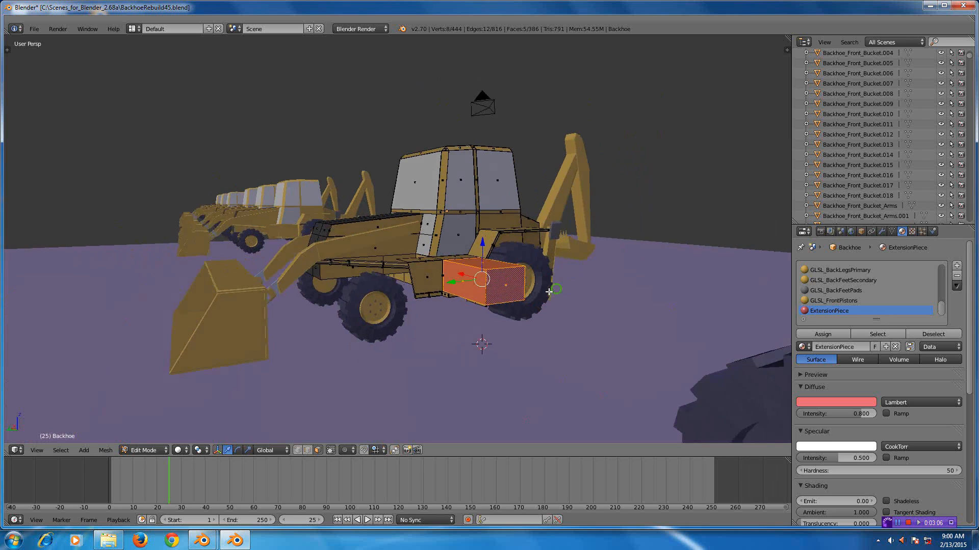
{"action": "middle_click_drag", "start_coordinate": [548, 292], "coordinate": [543, 295]}
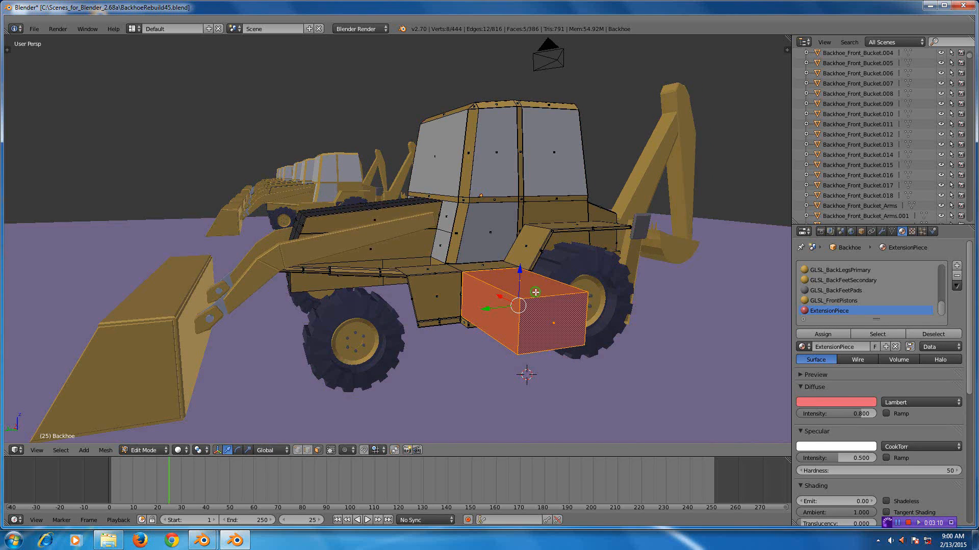
{"action": "middle_click_drag", "start_coordinate": [535, 292], "coordinate": [532, 286]}
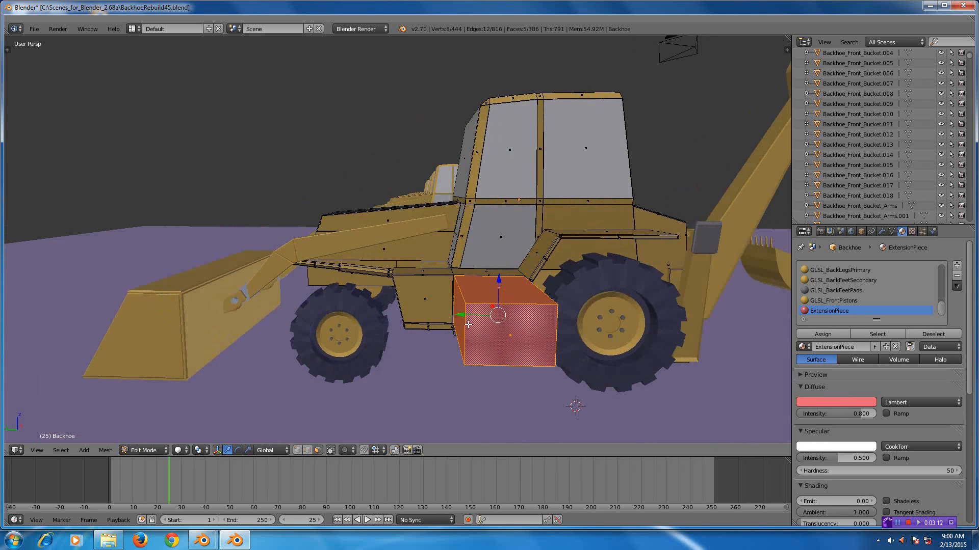
{"action": "middle_click_drag", "start_coordinate": [468, 325], "coordinate": [341, 351]}
{"action": "middle_click_drag", "start_coordinate": [402, 356], "coordinate": [443, 359]}
{"action": "scroll", "coordinate": [443, 360], "scroll_direction": "up", "scroll_amount": 2}
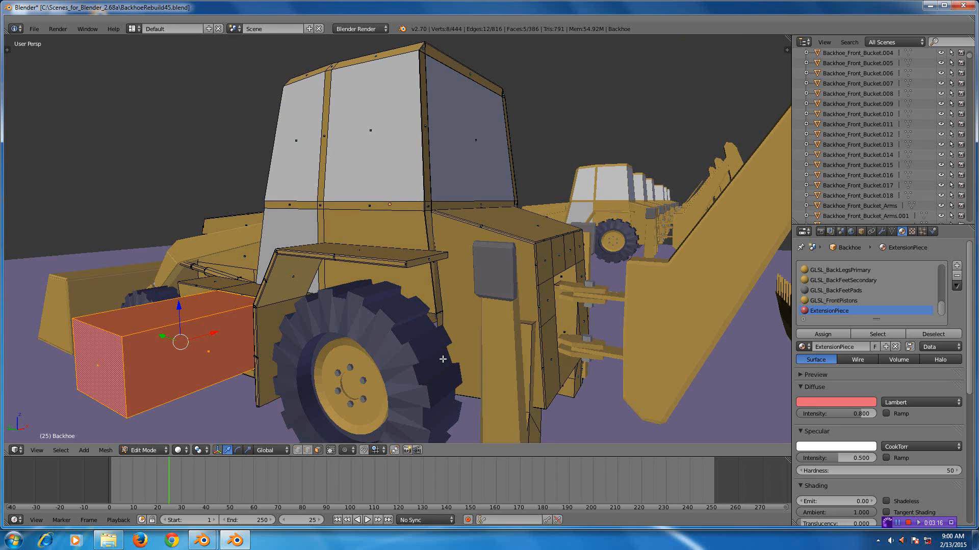
{"action": "scroll", "coordinate": [443, 359], "scroll_direction": "down", "scroll_amount": 3}
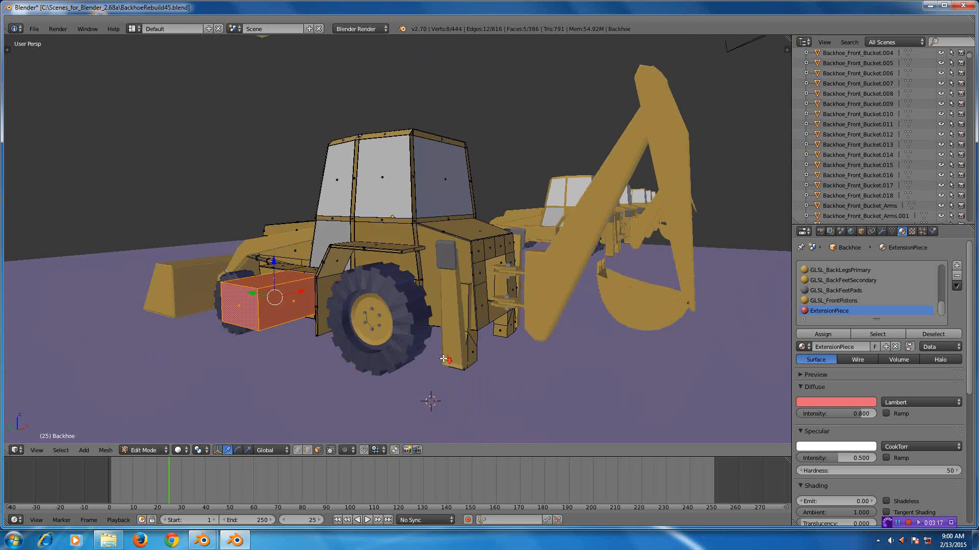
{"action": "key", "text": "Tab"}
{"action": "right_click", "coordinate": [538, 290]}
{"action": "scroll", "coordinate": [651, 253], "scroll_direction": "up", "scroll_amount": 2}
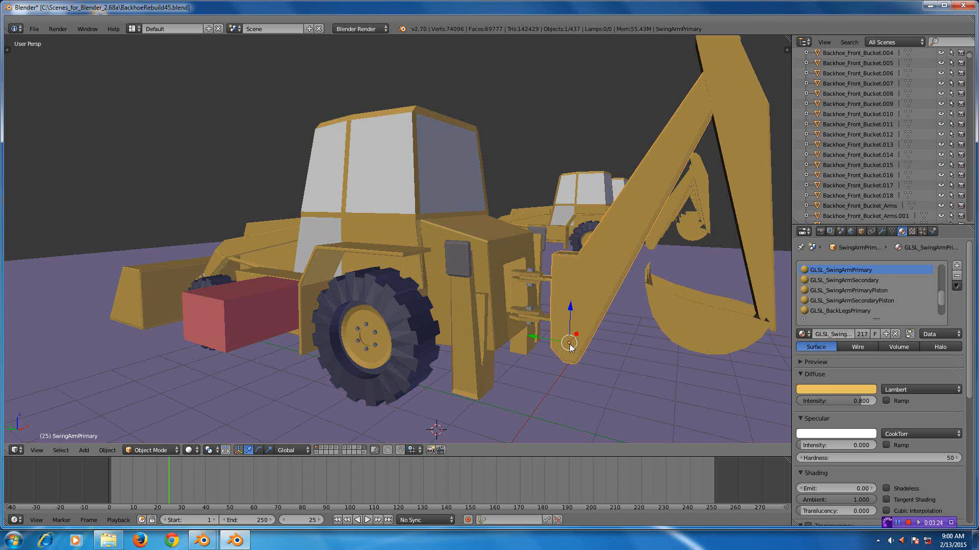
{"action": "left_click", "coordinate": [210, 450]}
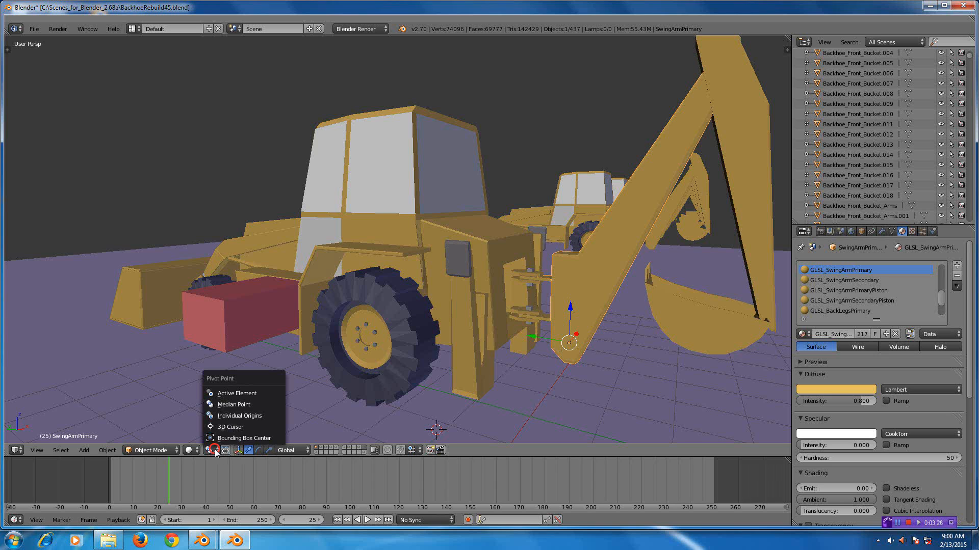
{"action": "left_click", "coordinate": [230, 404]}
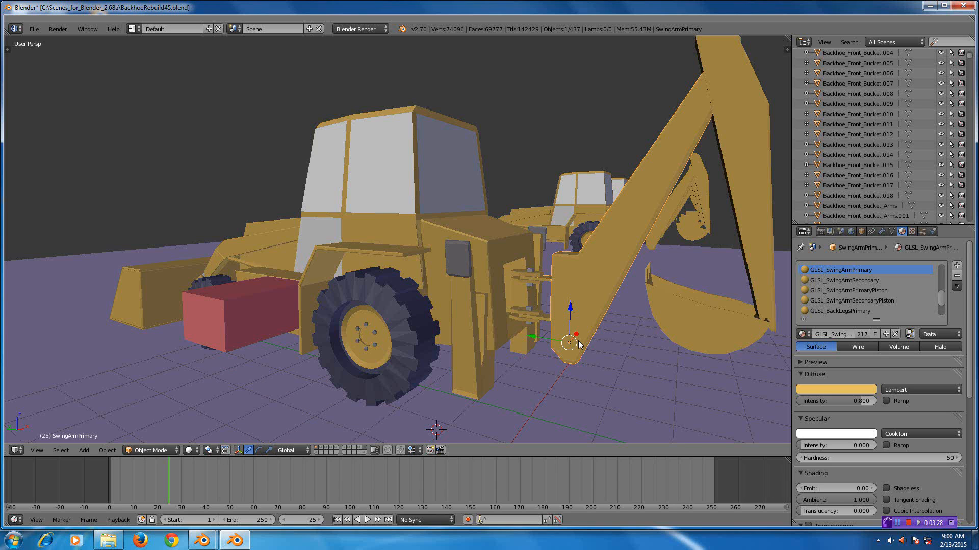
Step: Examine the primary swing arm's origin and its hinge connection to the rear of the backhoe body
{"action": "middle_click_drag", "start_coordinate": [584, 350], "coordinate": [514, 351]}
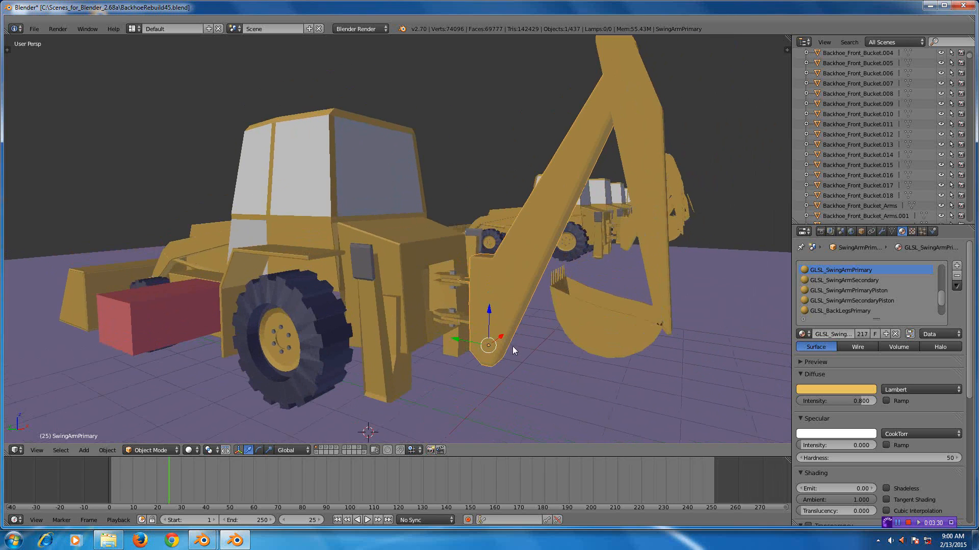
{"action": "scroll", "coordinate": [513, 347], "scroll_direction": "up", "scroll_amount": 2}
{"action": "middle_click_drag", "start_coordinate": [512, 346], "coordinate": [541, 352]}
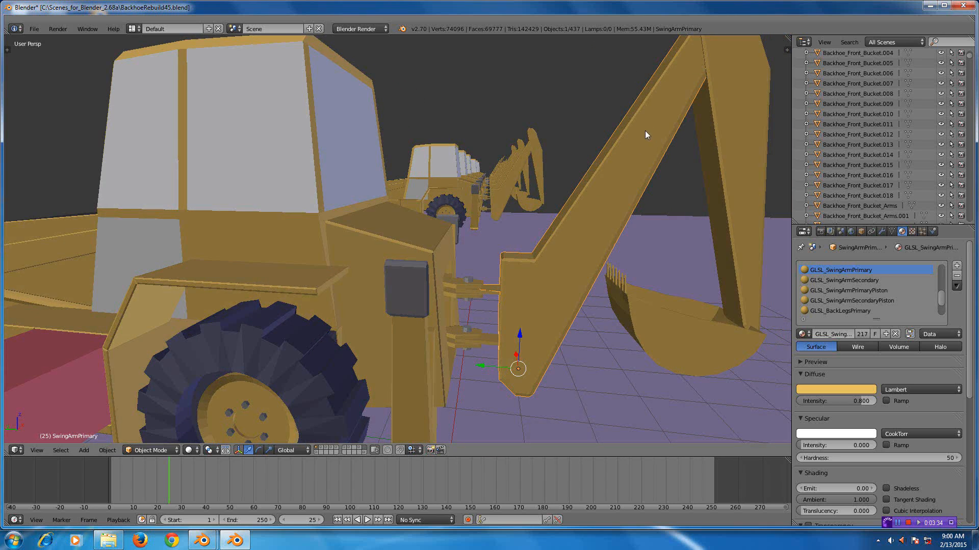
{"action": "middle_click_drag", "start_coordinate": [606, 229], "coordinate": [593, 292]}
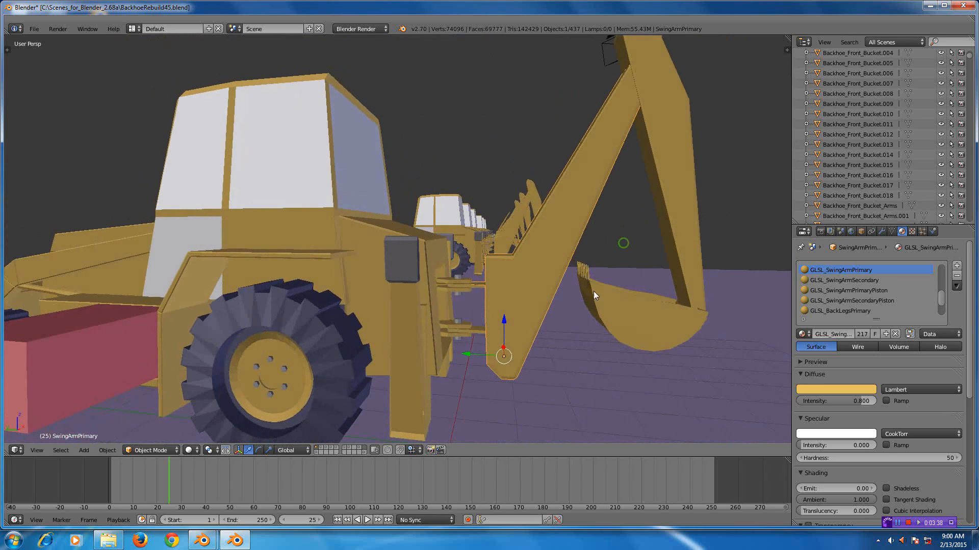
{"action": "middle_click_drag", "start_coordinate": [525, 351], "coordinate": [534, 353]}
{"action": "scroll", "coordinate": [534, 353], "scroll_direction": "up", "scroll_amount": 8}
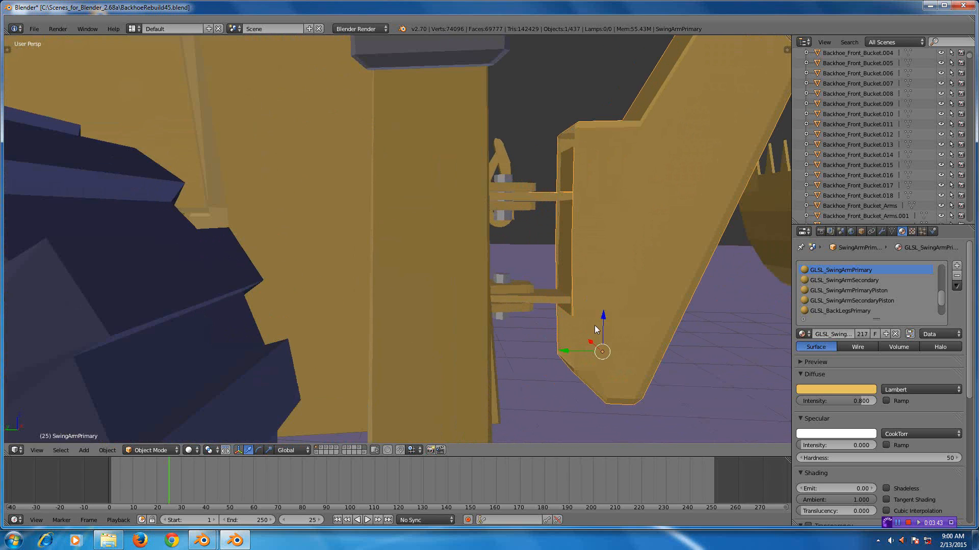
{"action": "scroll", "coordinate": [598, 328], "scroll_direction": "down", "scroll_amount": 6}
{"action": "middle_click_drag", "start_coordinate": [598, 328], "coordinate": [556, 328]}
{"action": "scroll", "coordinate": [589, 294], "scroll_direction": "down", "scroll_amount": 3}
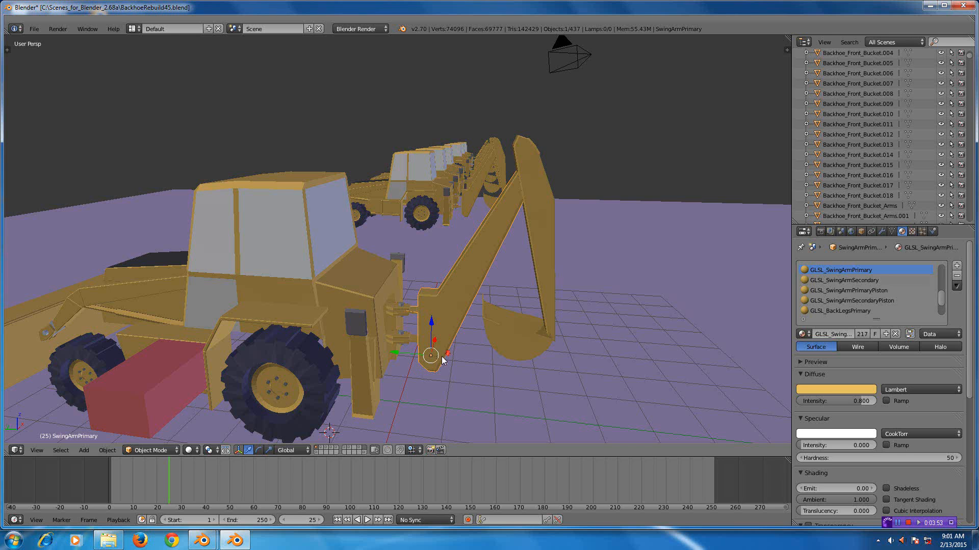
{"action": "scroll", "coordinate": [444, 359], "scroll_direction": "up", "scroll_amount": 2}
{"action": "middle_click_drag", "start_coordinate": [458, 339], "coordinate": [498, 207], "text": "shift"}
{"action": "scroll", "coordinate": [482, 311], "scroll_direction": "up", "scroll_amount": 3}
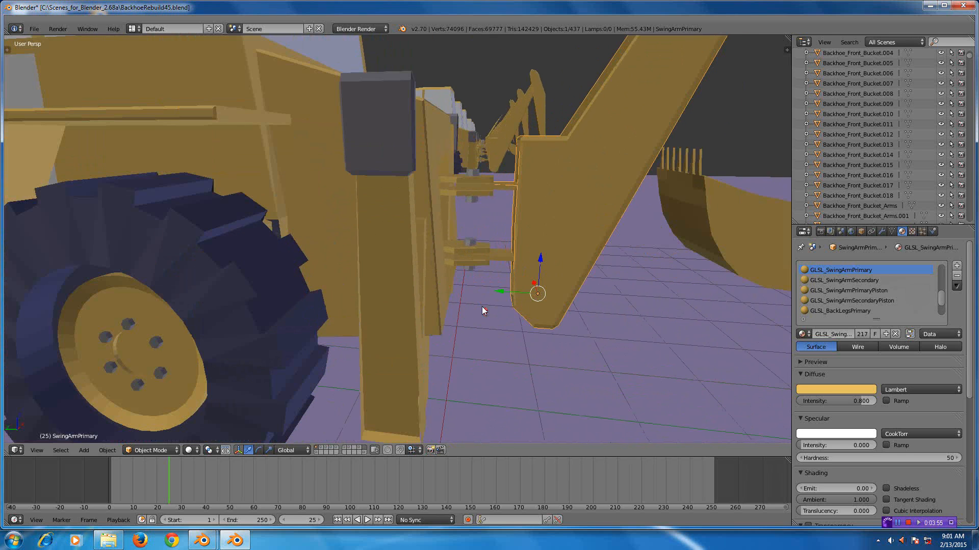
{"action": "scroll", "coordinate": [538, 304], "scroll_direction": "down", "scroll_amount": 4}
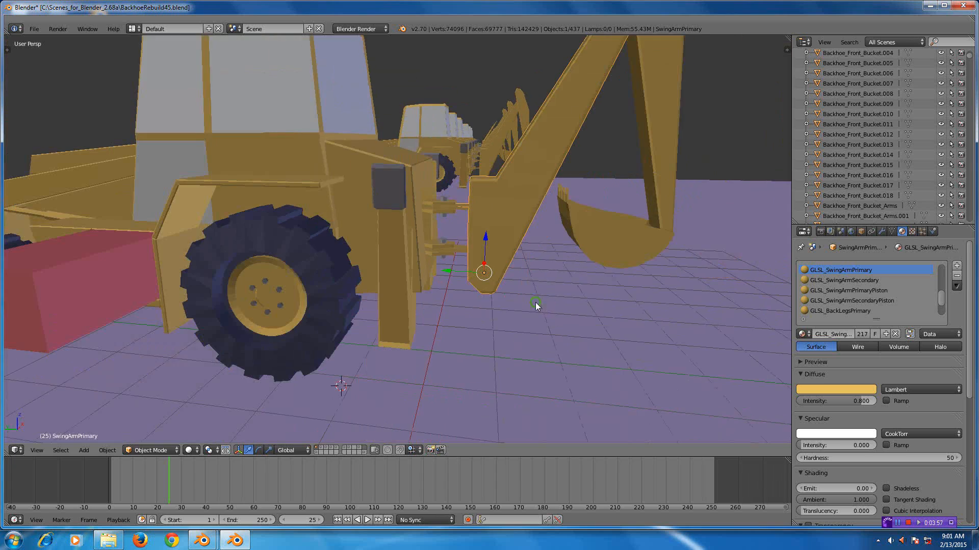
{"action": "middle_click_drag", "start_coordinate": [535, 304], "coordinate": [433, 384]}
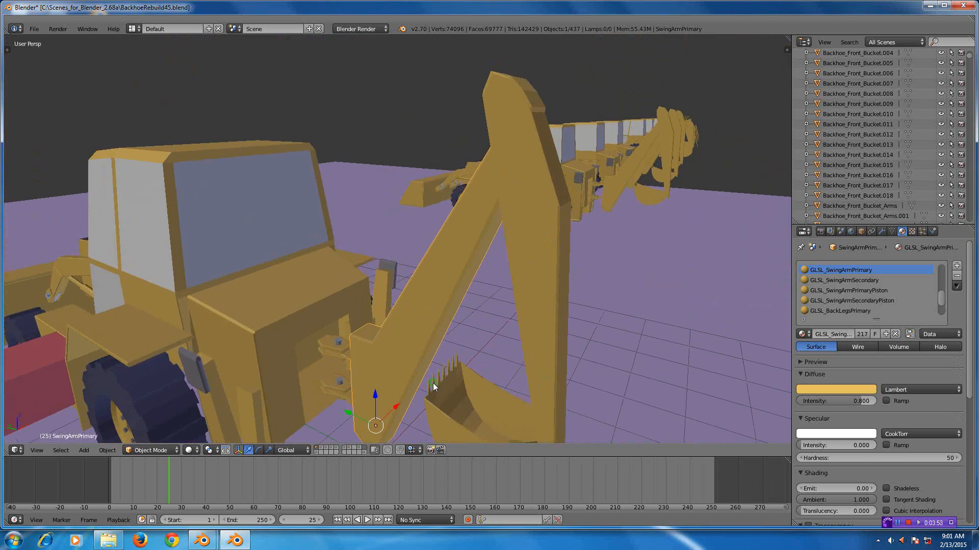
Step: Select the secondary swing arm, enter Edit Mode on it and select the long outer face just above its bend
{"action": "right_click", "coordinate": [557, 277]}
{"action": "middle_click_drag", "start_coordinate": [533, 288], "coordinate": [546, 153]}
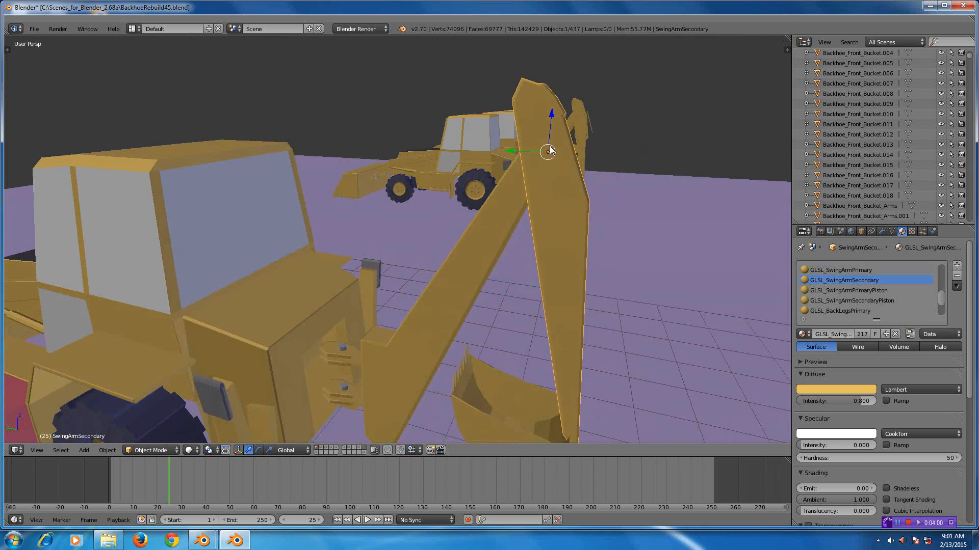
{"action": "scroll", "coordinate": [526, 228], "scroll_direction": "down", "scroll_amount": 4}
{"action": "scroll", "coordinate": [523, 242], "scroll_direction": "up", "scroll_amount": 5}
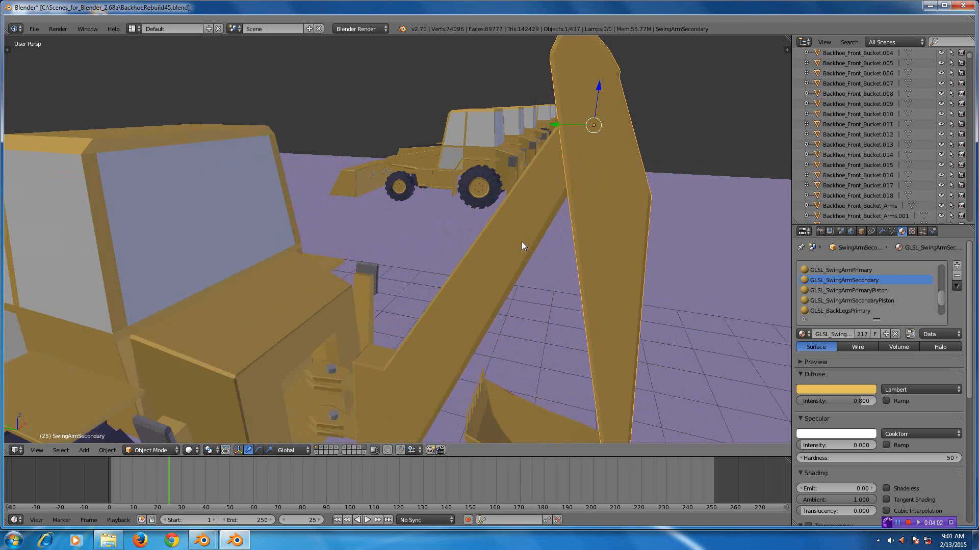
{"action": "key", "text": "Tab"}
{"action": "middle_click_drag", "start_coordinate": [547, 244], "coordinate": [498, 245]}
{"action": "scroll", "coordinate": [447, 243], "scroll_direction": "up", "scroll_amount": 2}
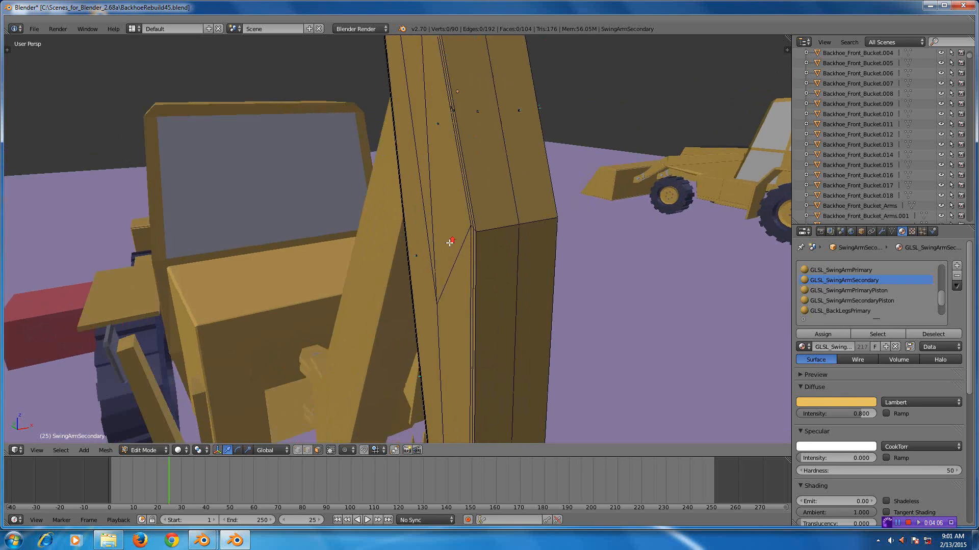
{"action": "right_click", "coordinate": [517, 224]}
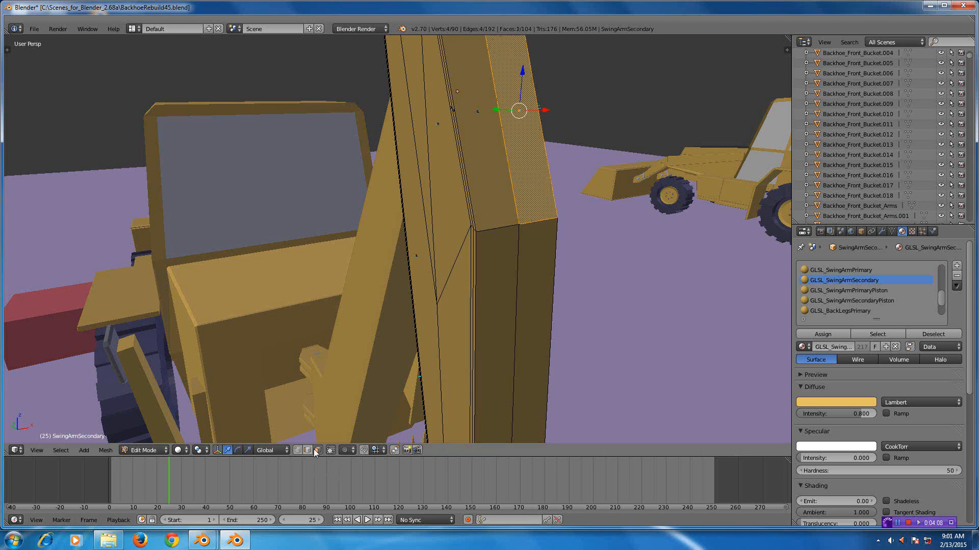
Step: Switch to vertex selection, select the middle vertex at the swing arm's outer bend and snap the 3D cursor to it
{"action": "left_click", "coordinate": [297, 450]}
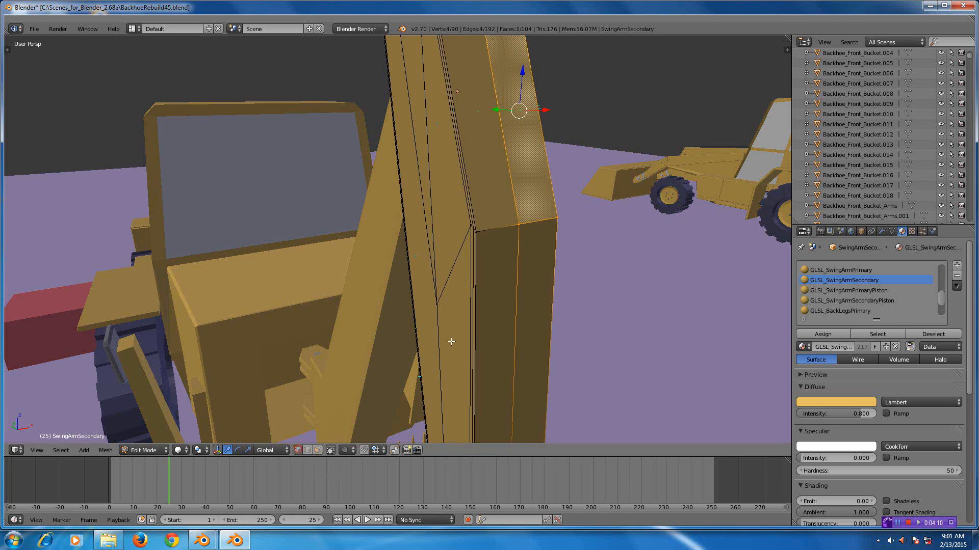
{"action": "right_click", "coordinate": [522, 228]}
{"action": "scroll", "coordinate": [539, 280], "scroll_direction": "down", "scroll_amount": 8}
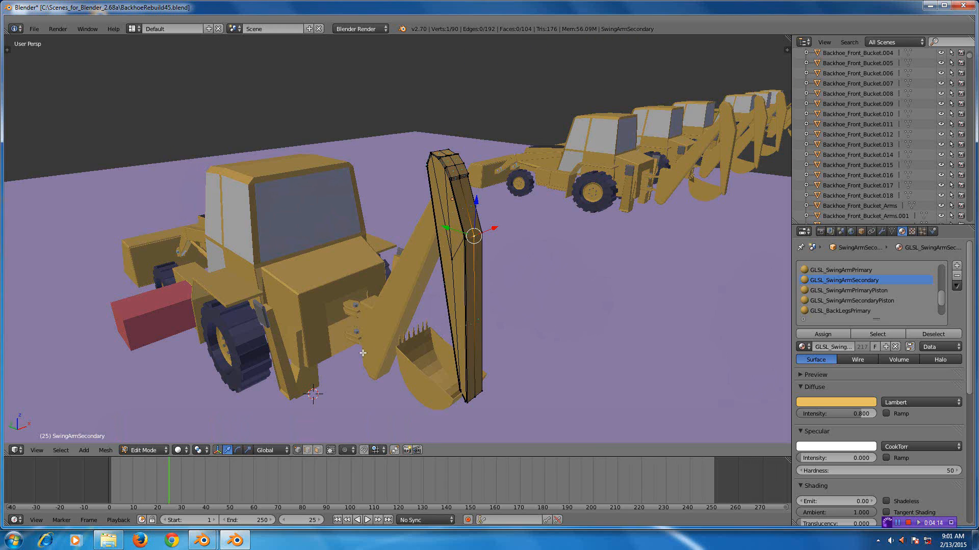
{"action": "key", "text": "shift+s"}
{"action": "left_click", "coordinate": [333, 392]}
{"action": "scroll", "coordinate": [437, 328], "scroll_direction": "up", "scroll_amount": 5}
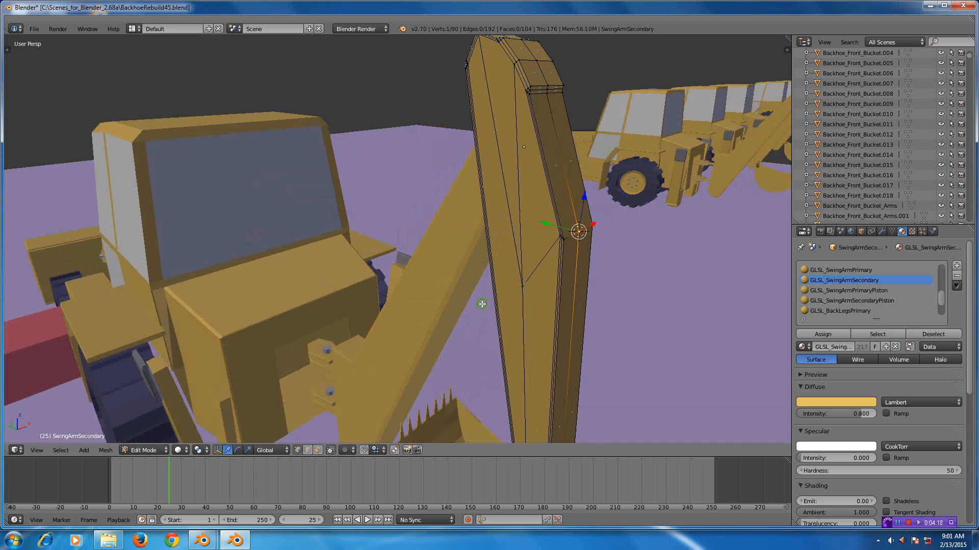
{"action": "middle_click_drag", "start_coordinate": [482, 303], "coordinate": [489, 304]}
Step: Leave Edit Mode and look up the Transform commands available for the secondary swing arm object
{"action": "key", "text": "Tab"}
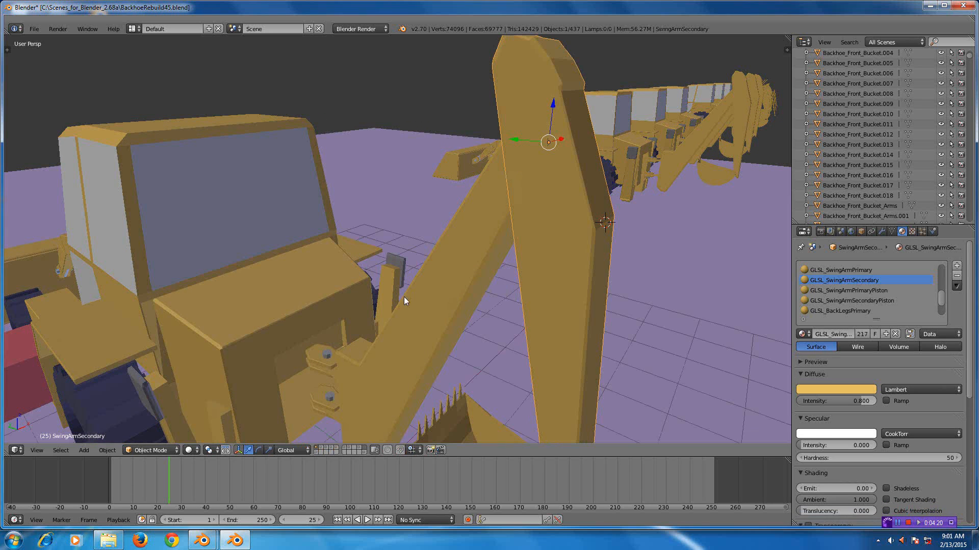
{"action": "left_click", "coordinate": [108, 450]}
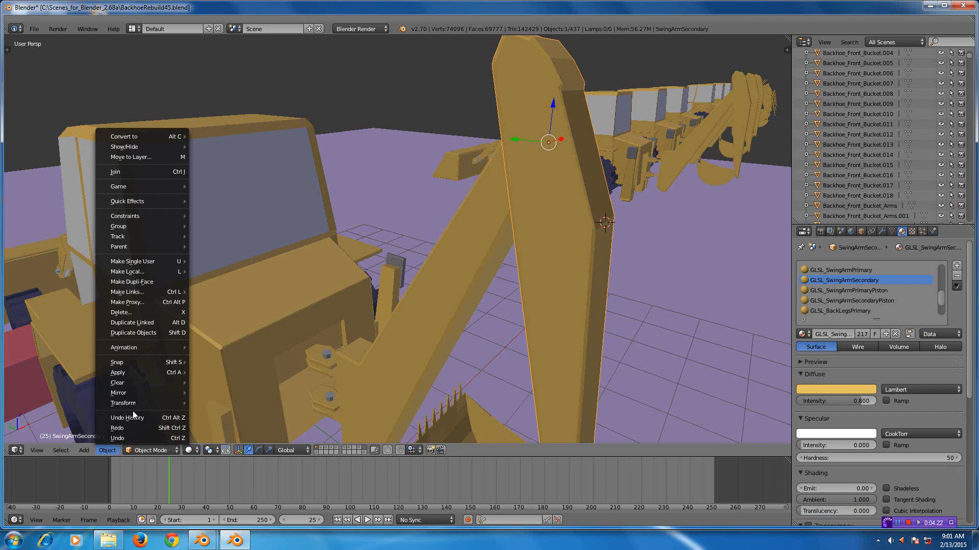
{"action": "mouse_move", "coordinate": [134, 404]}
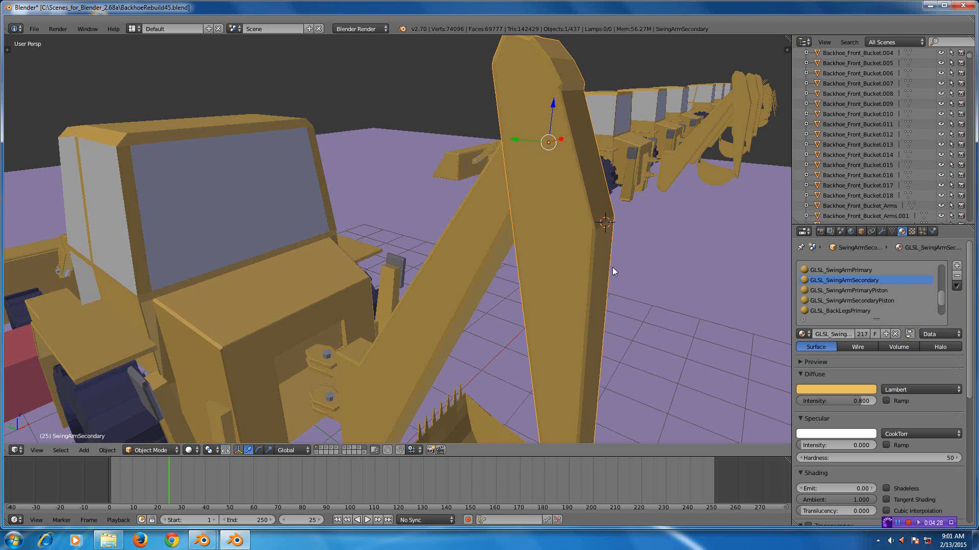
{"action": "middle_click_drag", "start_coordinate": [613, 267], "coordinate": [488, 182]}
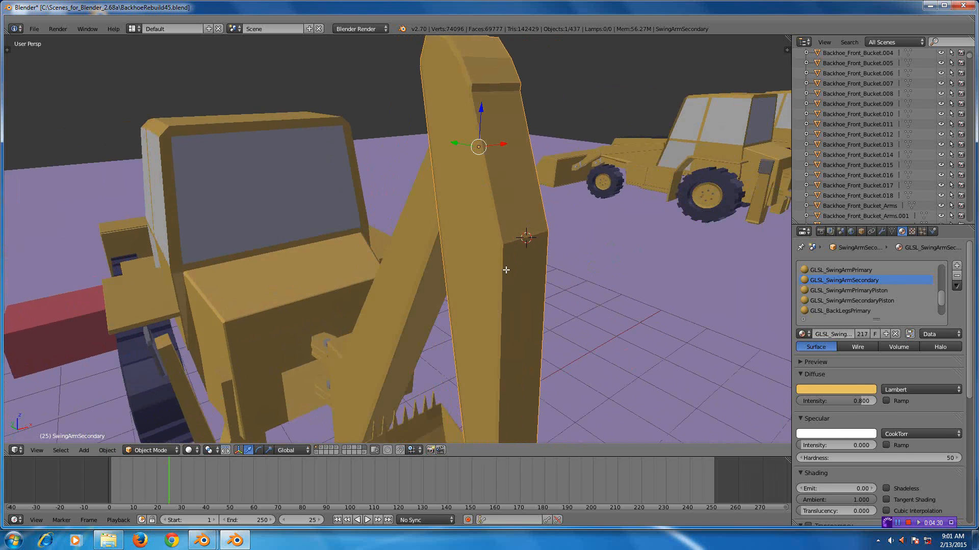
Step: Re-enter Edit Mode on the secondary swing arm and examine the vertex and 3D cursor at its outer bend
{"action": "key", "text": "Tab"}
{"action": "scroll", "coordinate": [552, 274], "scroll_direction": "up", "scroll_amount": 3}
{"action": "middle_click_drag", "start_coordinate": [621, 274], "coordinate": [558, 259]}
{"action": "scroll", "coordinate": [557, 236], "scroll_direction": "down", "scroll_amount": 4}
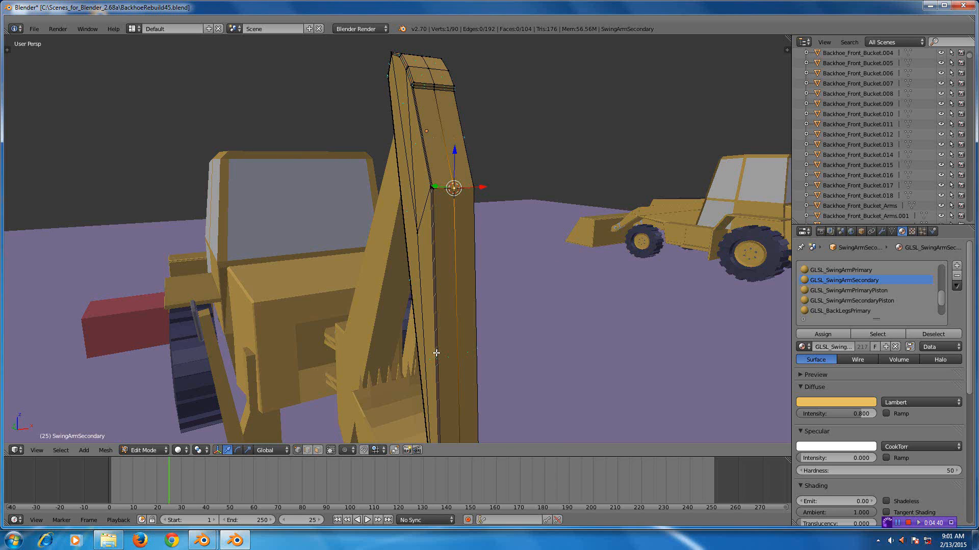
{"action": "scroll", "coordinate": [440, 340], "scroll_direction": "up", "scroll_amount": 2}
{"action": "scroll", "coordinate": [554, 406], "scroll_direction": "down", "scroll_amount": 3}
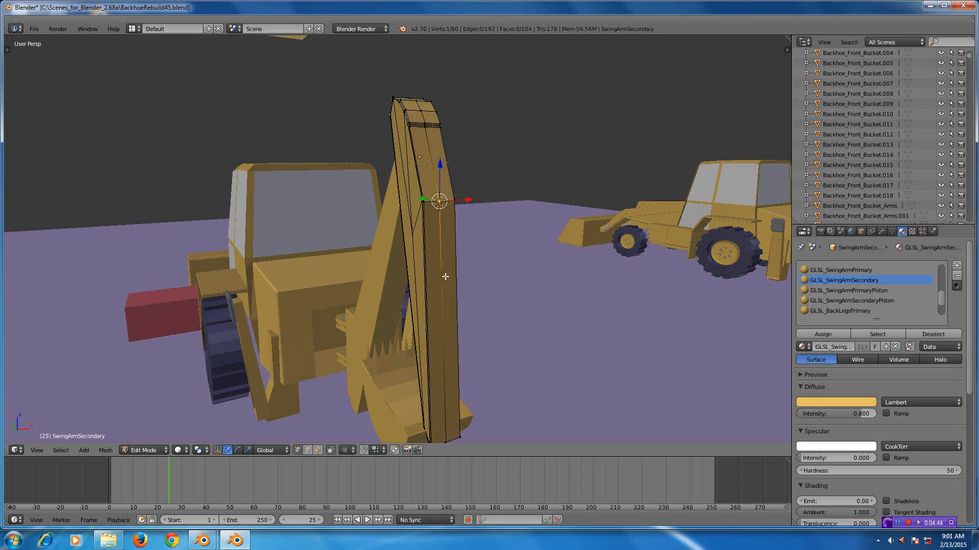
{"action": "middle_click_drag", "start_coordinate": [451, 319], "coordinate": [460, 319]}
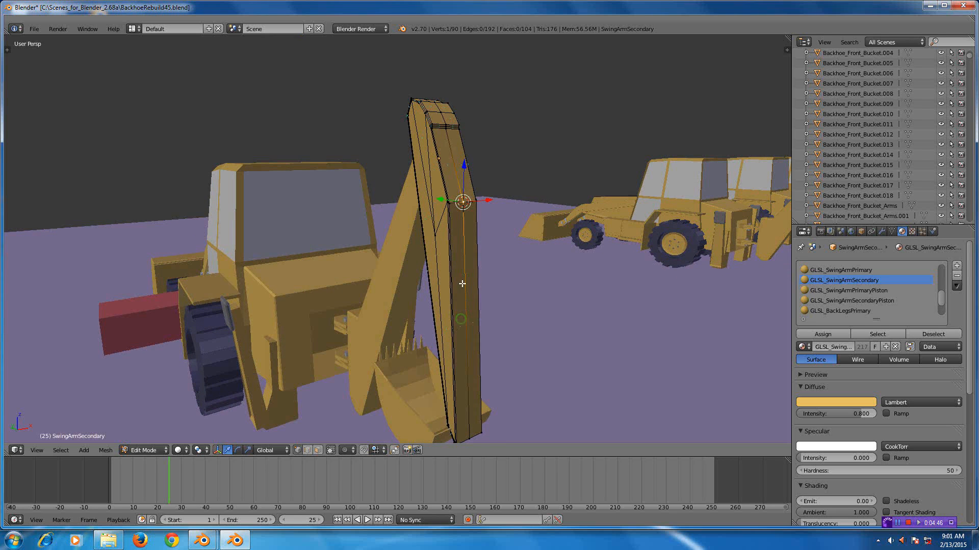
{"action": "scroll", "coordinate": [458, 285], "scroll_direction": "up", "scroll_amount": 1}
{"action": "scroll", "coordinate": [460, 284], "scroll_direction": "down", "scroll_amount": 1}
{"action": "mouse_move", "coordinate": [507, 294]}
{"action": "middle_mouse_down"}
{"action": "mouse_move", "coordinate": [481, 296]}
{"action": "mouse_move", "coordinate": [511, 292]}
{"action": "middle_mouse_up"}
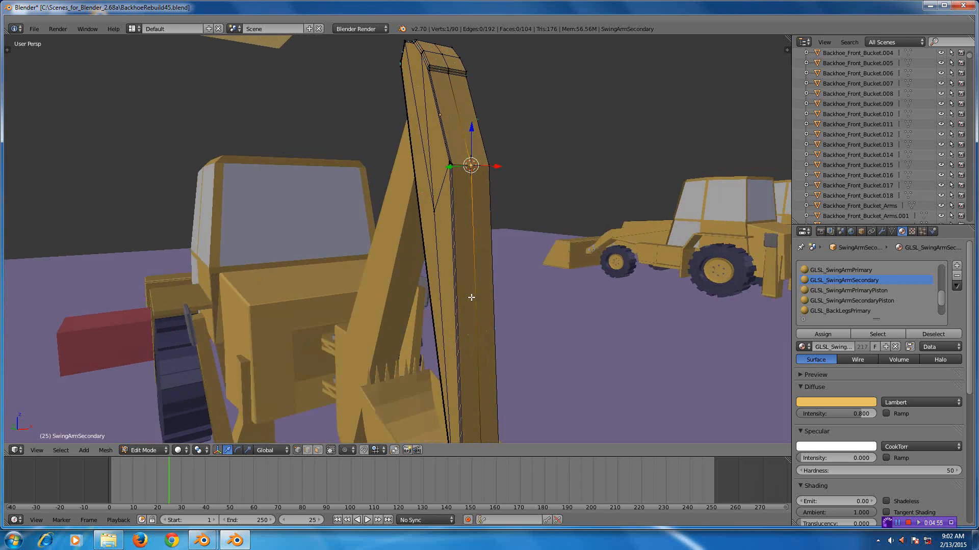
Step: Add a single loop cut across the secondary swing arm's long lower section and slide it up toward the bend
{"action": "key", "text": "ctrl+r"}
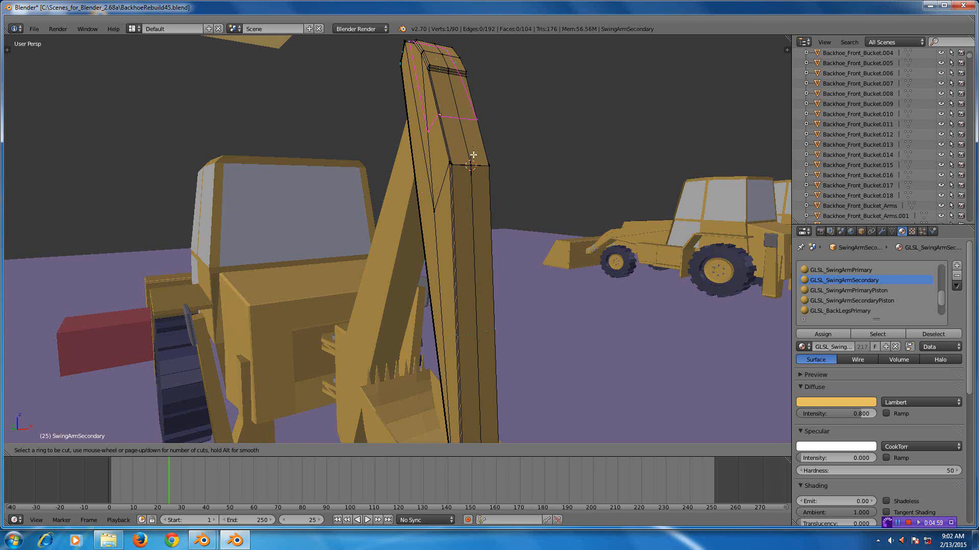
{"action": "left_click", "coordinate": [487, 404]}
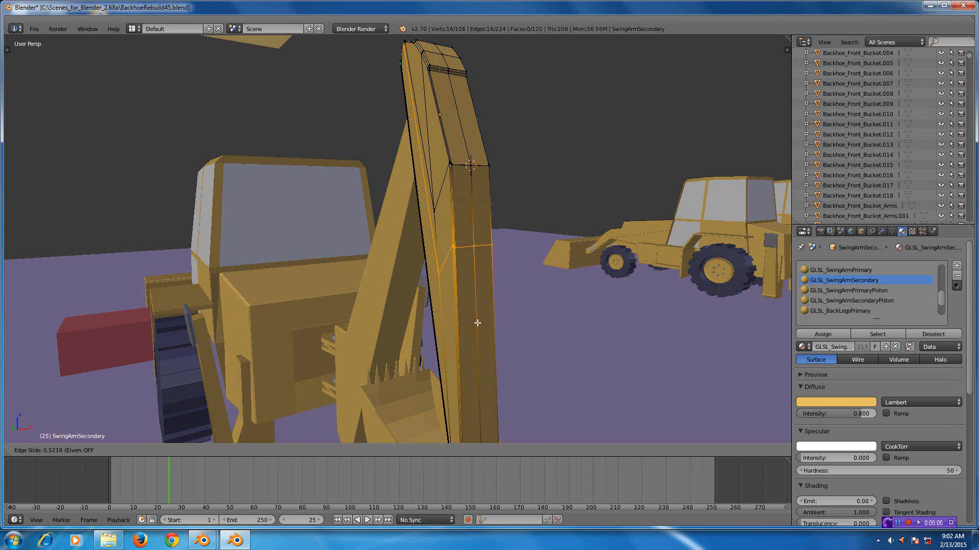
{"action": "left_click", "coordinate": [477, 323]}
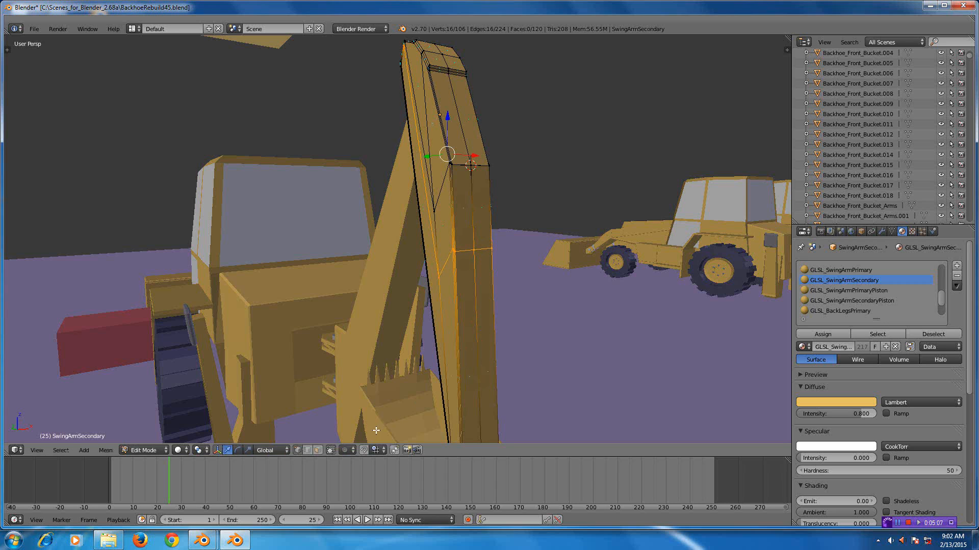
Step: Select the outer face's middle vertices on the new loop and at the bend, and snap the 3D cursor to their midpoint
{"action": "right_click", "coordinate": [457, 250]}
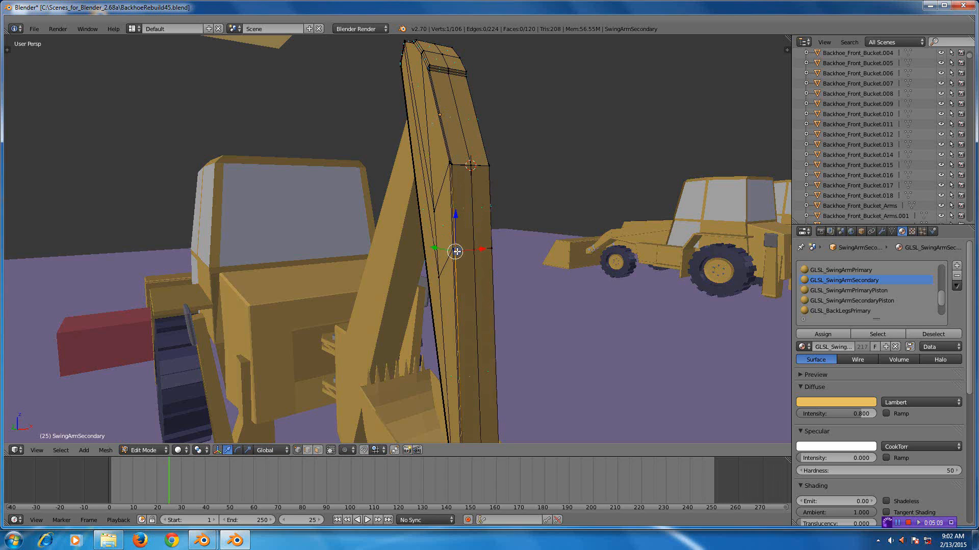
{"action": "right_click", "coordinate": [476, 249]}
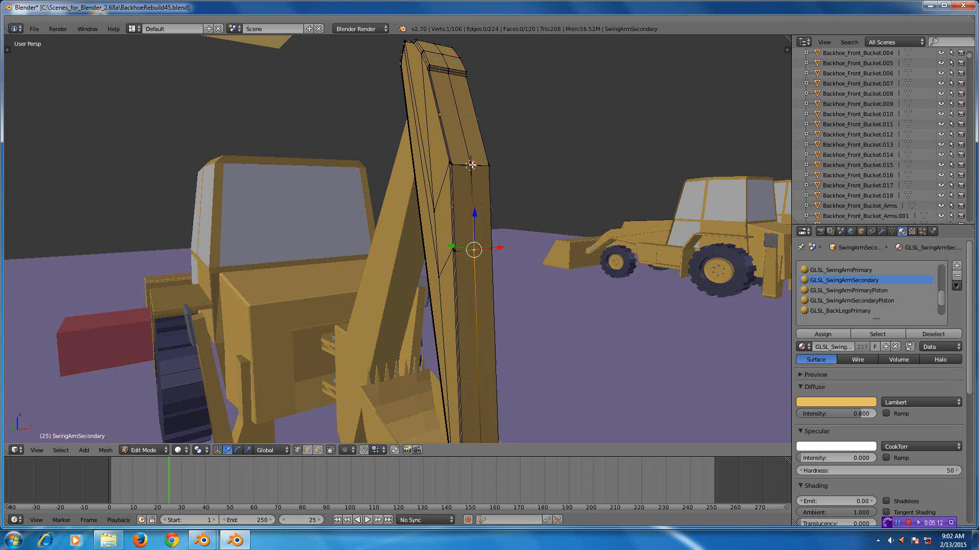
{"action": "right_click", "coordinate": [471, 165], "text": "shift"}
{"action": "scroll", "coordinate": [484, 212], "scroll_direction": "up", "scroll_amount": 2}
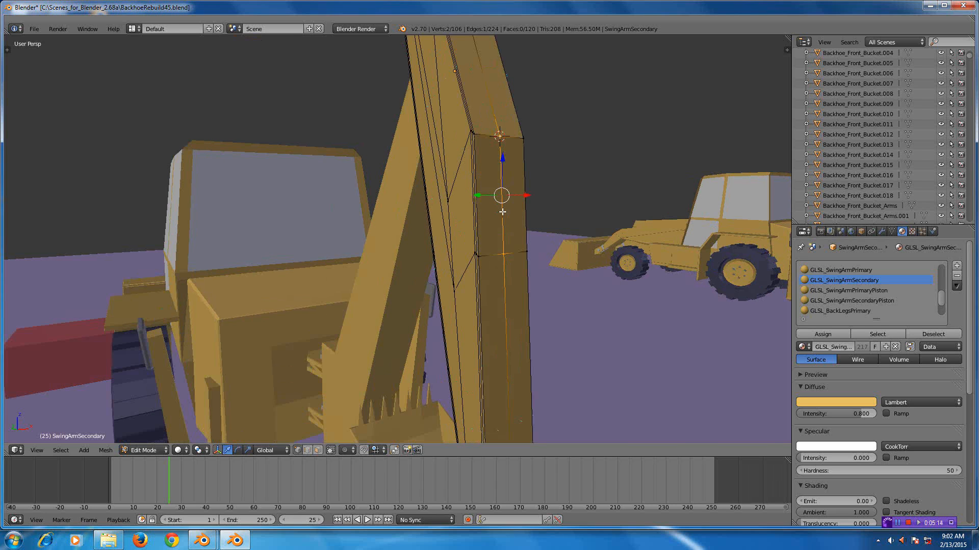
{"action": "key", "text": "shift+s"}
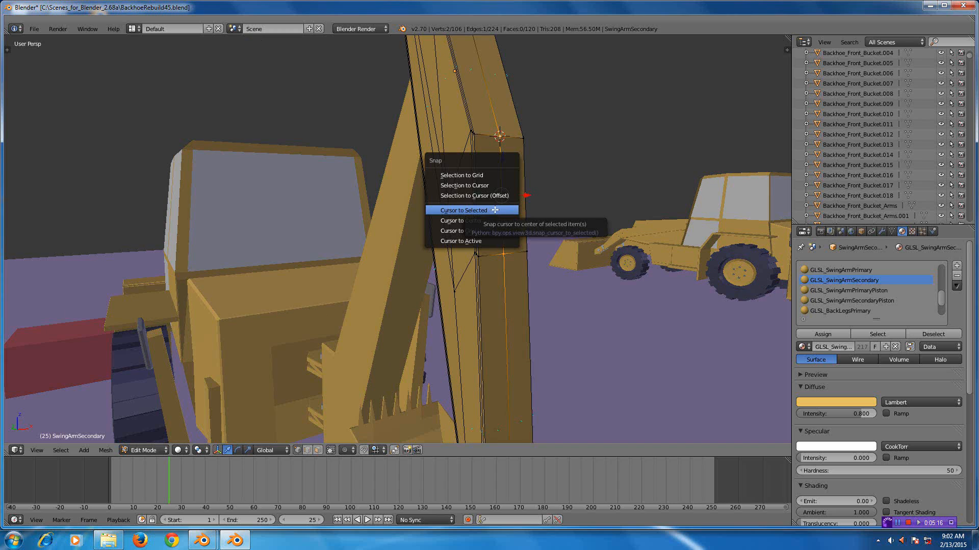
{"action": "left_click", "coordinate": [470, 210]}
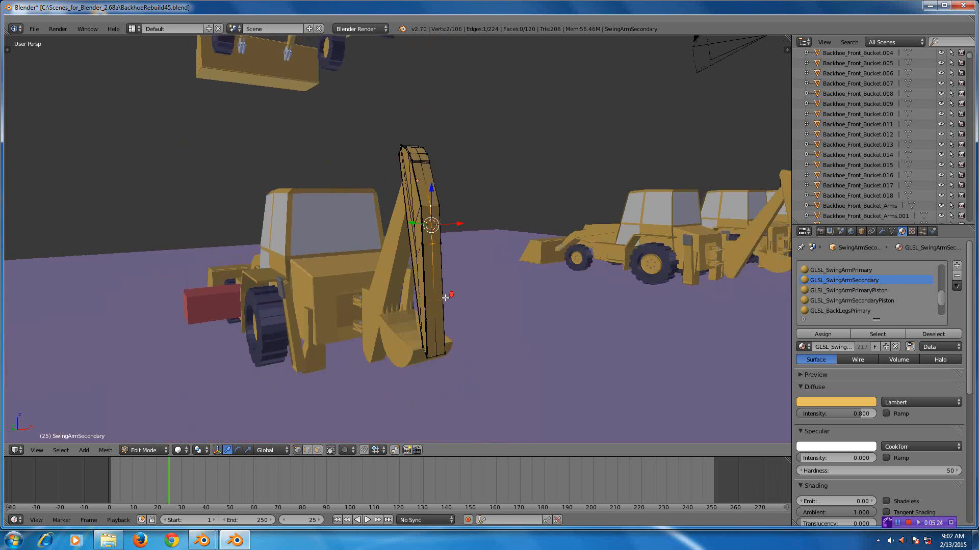
Step: Look over the whole backhoe from its front and side, with the swing arm at the rear
{"action": "scroll", "coordinate": [445, 298], "scroll_direction": "down", "scroll_amount": 6}
{"action": "middle_click_drag", "start_coordinate": [446, 298], "coordinate": [542, 291]}
{"action": "middle_click_drag", "start_coordinate": [382, 338], "coordinate": [447, 329]}
{"action": "mouse_move", "coordinate": [363, 341]}
{"action": "middle_mouse_down"}
{"action": "mouse_move", "coordinate": [402, 301]}
{"action": "mouse_move", "coordinate": [416, 328]}
{"action": "mouse_move", "coordinate": [483, 309]}
{"action": "middle_mouse_up"}
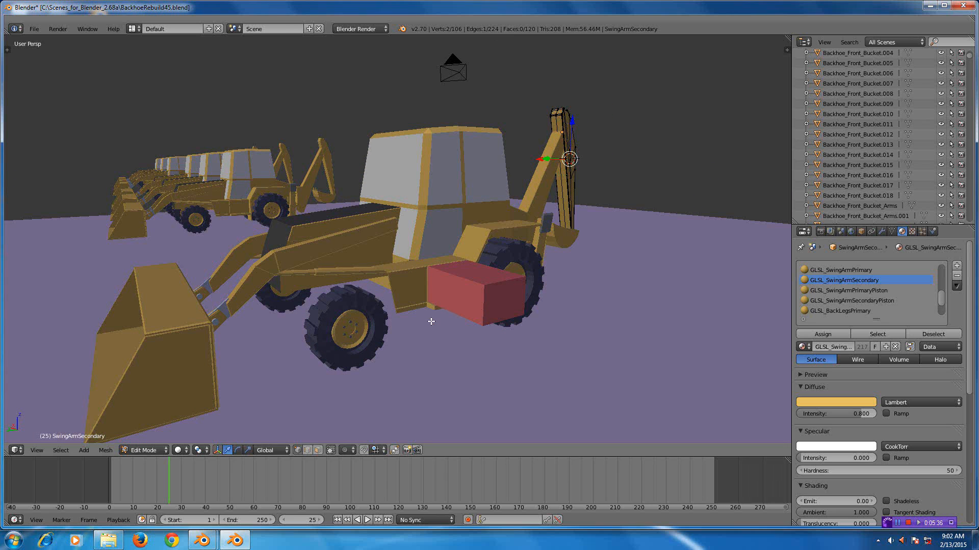
{"action": "mouse_move", "coordinate": [432, 322]}
{"action": "middle_mouse_down"}
{"action": "mouse_move", "coordinate": [430, 313]}
{"action": "mouse_move", "coordinate": [425, 322]}
{"action": "mouse_move", "coordinate": [436, 323]}
{"action": "mouse_move", "coordinate": [405, 310]}
{"action": "mouse_move", "coordinate": [459, 319]}
{"action": "mouse_move", "coordinate": [403, 325]}
{"action": "mouse_move", "coordinate": [415, 314]}
{"action": "middle_mouse_up"}
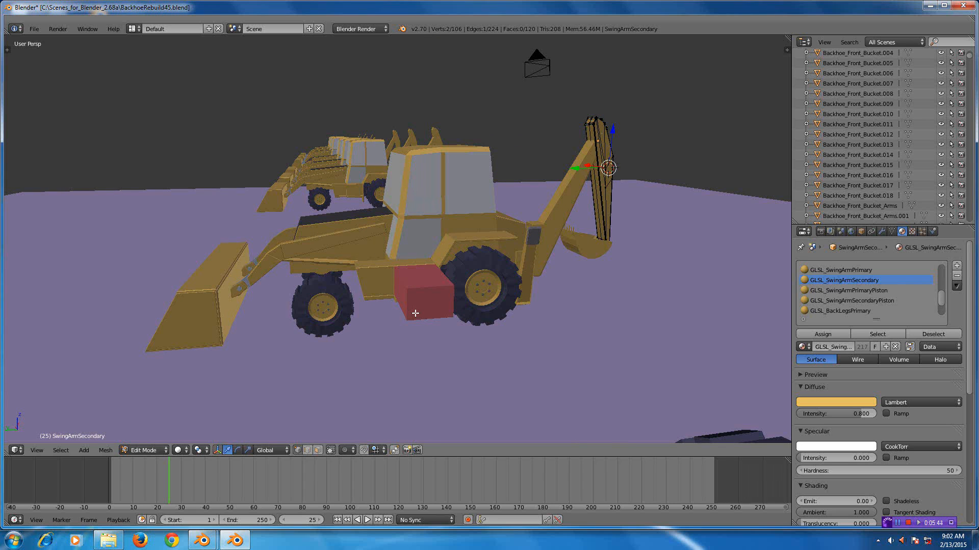